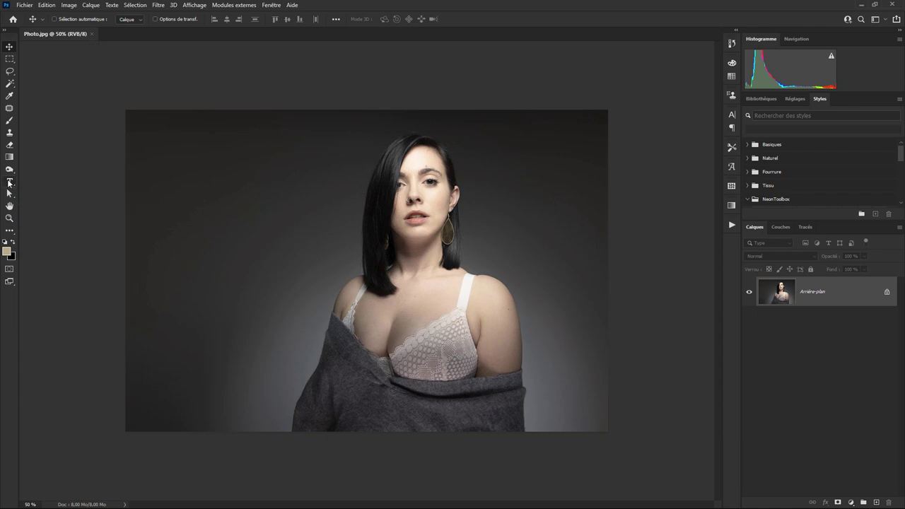
# Add the text 'Canon 7D MKII' on the portrait and place it just right of centre
pyautogui.click(10, 182)
pyautogui.click(416, 259)
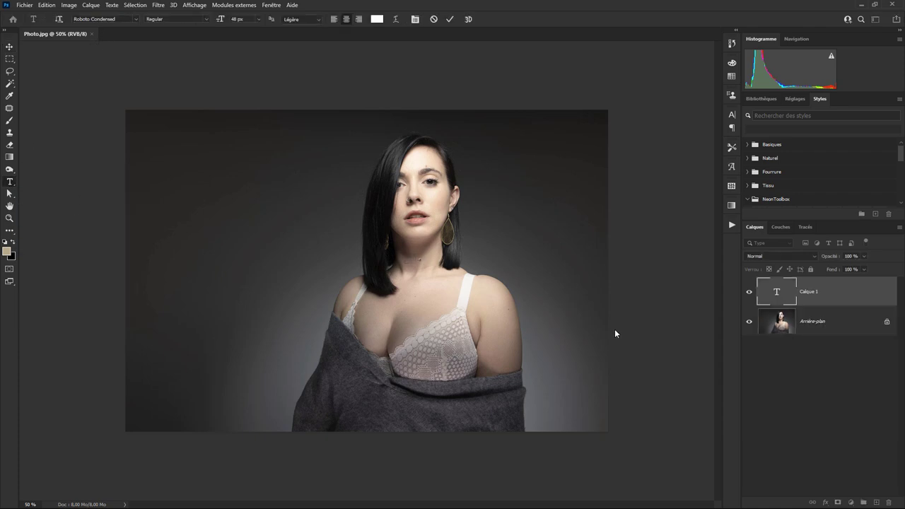
pyautogui.write('Canon')
pyautogui.write(' 7D MKII')
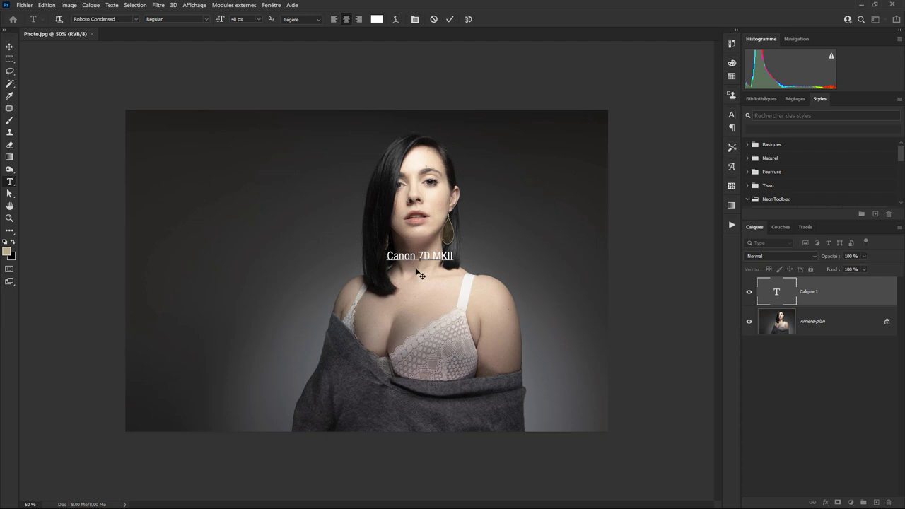
pyautogui.click(7, 48)
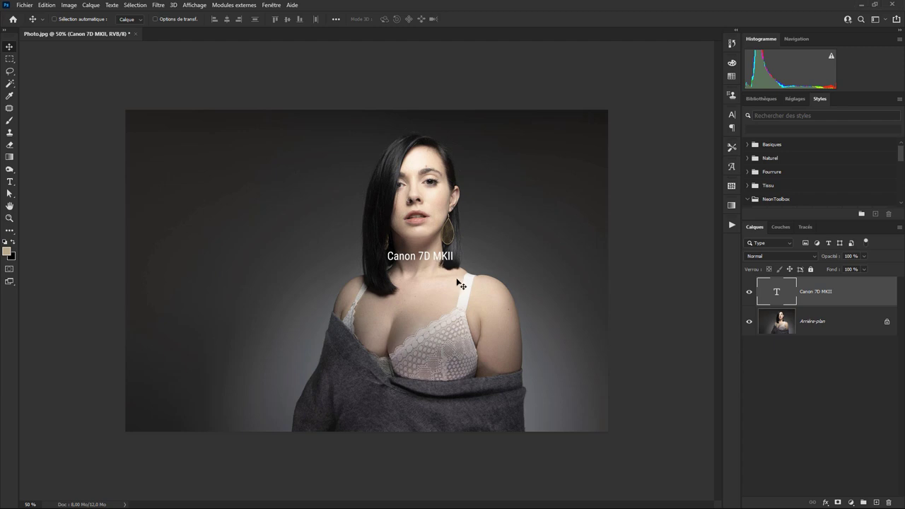
pyautogui.moveTo(424, 256); pyautogui.dragTo(460, 291)
pyautogui.moveTo(443, 291); pyautogui.dragTo(445, 289)
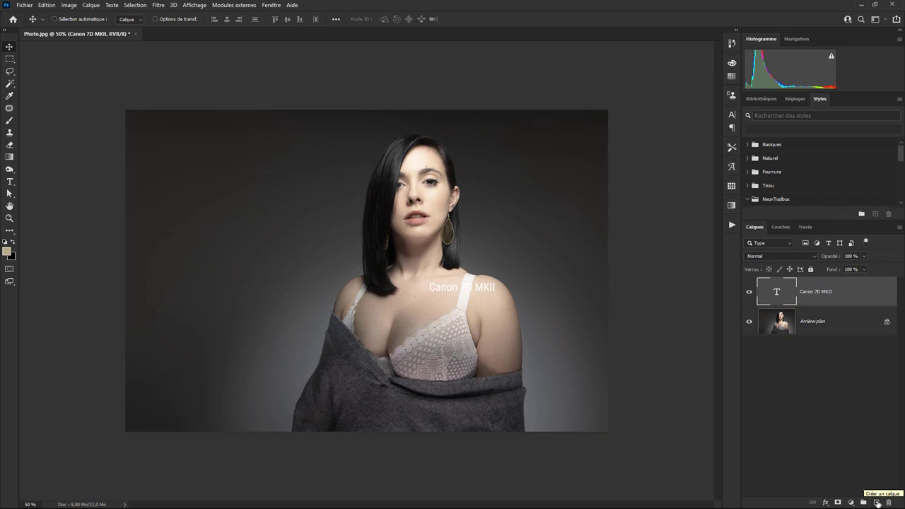
# Add a new layer below the text and select a tall rectangle on the photo's left
pyautogui.click(876, 503)
pyautogui.moveTo(811, 296); pyautogui.dragTo(813, 326)
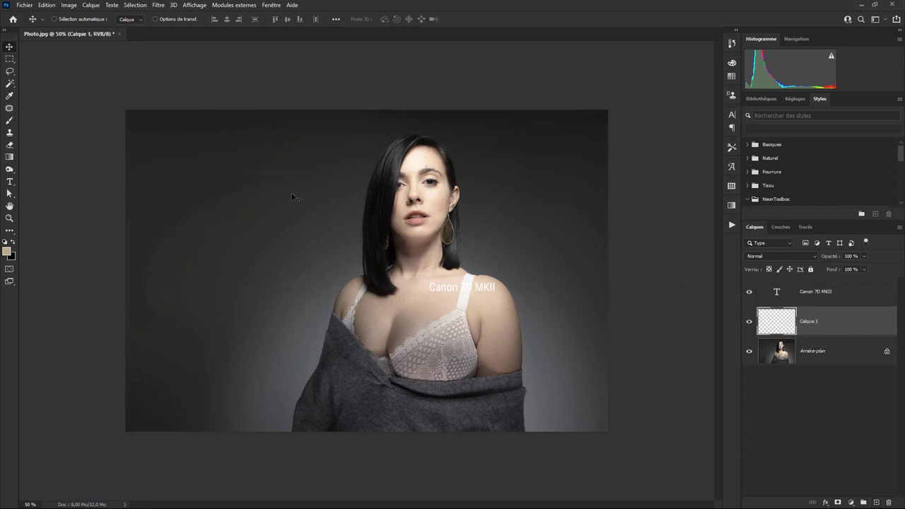
pyautogui.click(9, 60)
pyautogui.moveTo(125, 109); pyautogui.dragTo(272, 431)
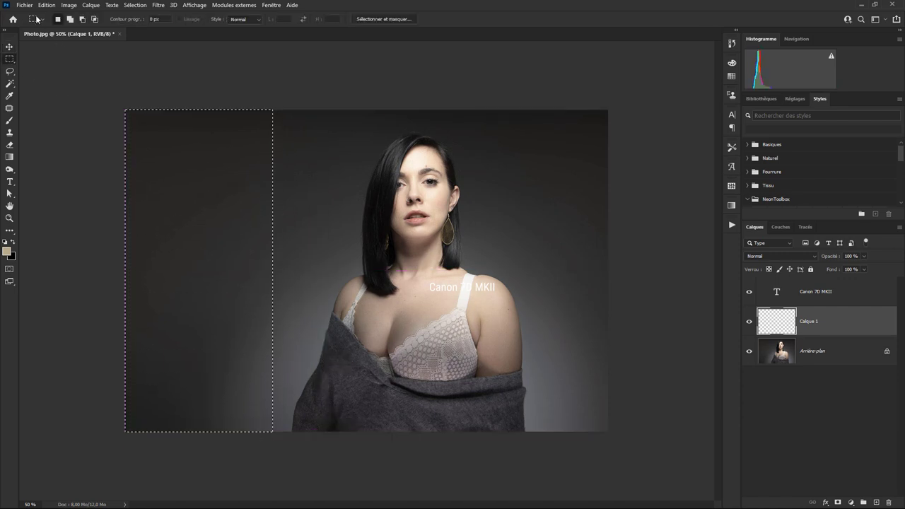
# Fill the selection with light grey b3b3b3 (L 70) using Edition > Remplir
pyautogui.click(42, 6)
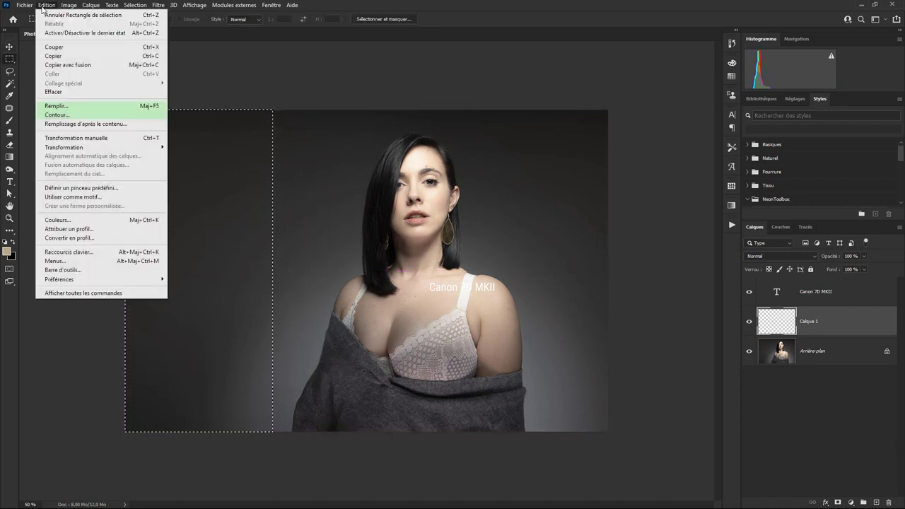
pyautogui.click(72, 107)
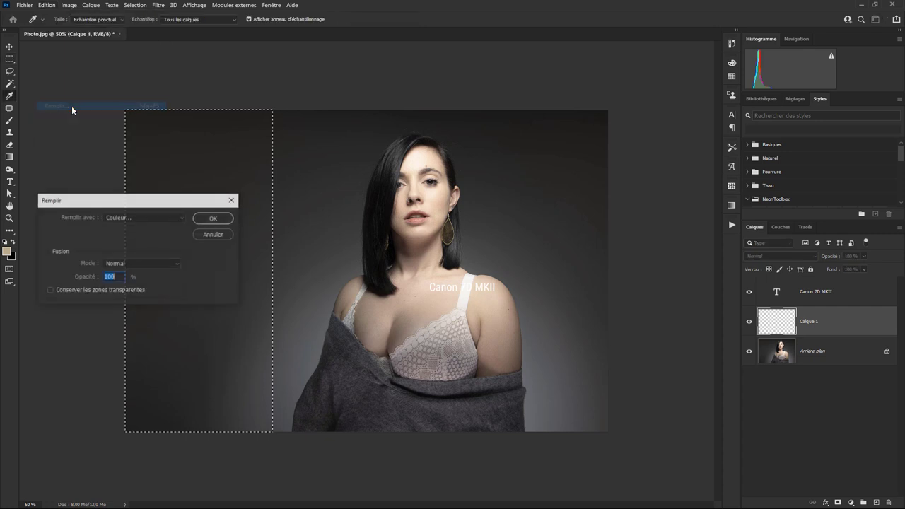
pyautogui.click(181, 218)
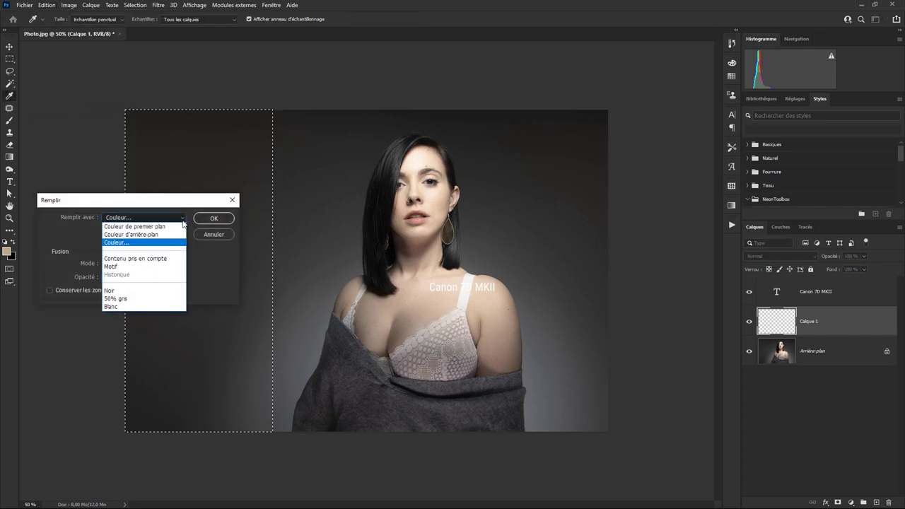
pyautogui.click(133, 243)
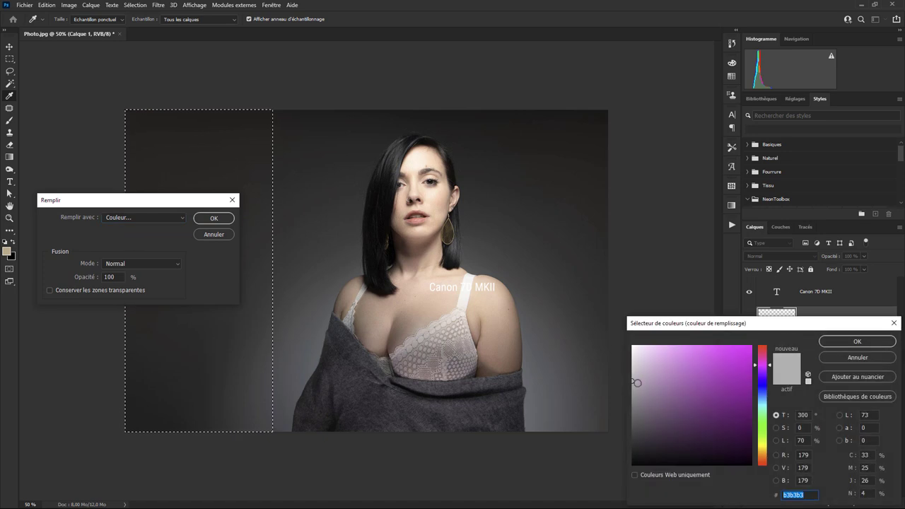
pyautogui.moveTo(634, 381); pyautogui.dragTo(620, 382)
pyautogui.write('70')
pyautogui.click(861, 342)
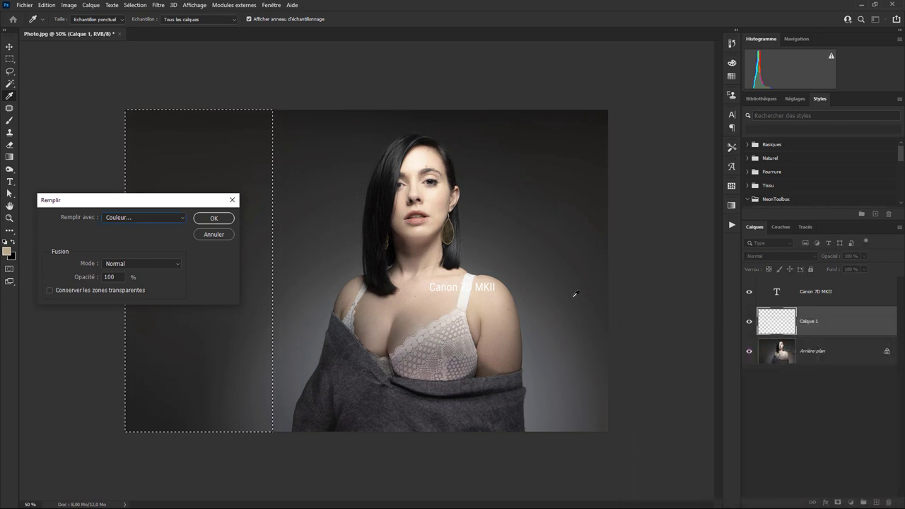
pyautogui.click(229, 218)
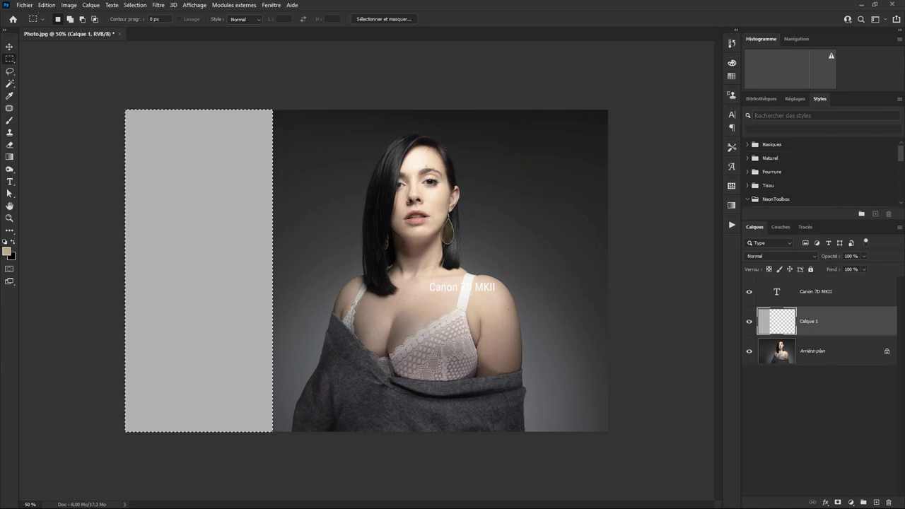
# Set the grey layer to Produit blending and move the band over the model
pyautogui.click(8, 48)
pyautogui.moveTo(276, 268)
pyautogui.mouseDown()
pyautogui.moveTo(463, 266)
pyautogui.moveTo(216, 272)
pyautogui.mouseUp()
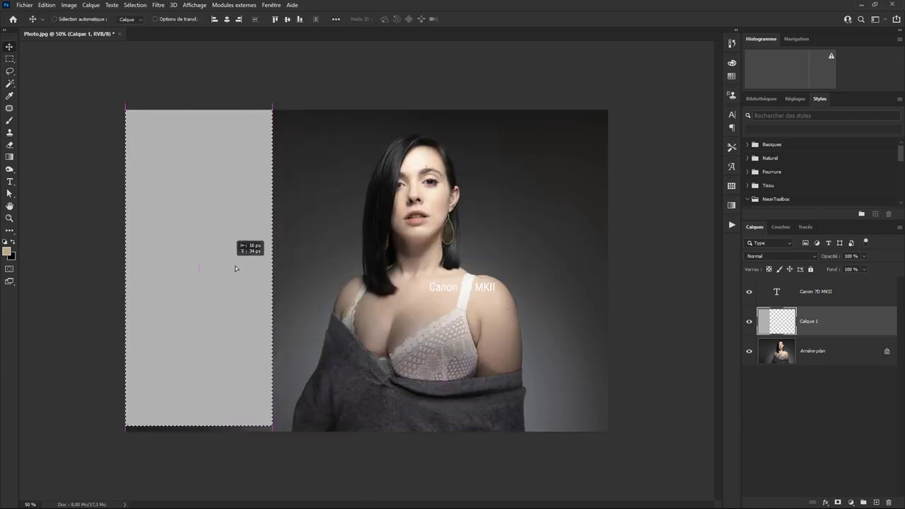
pyautogui.moveTo(216, 273); pyautogui.dragTo(226, 271)
pyautogui.click(785, 256)
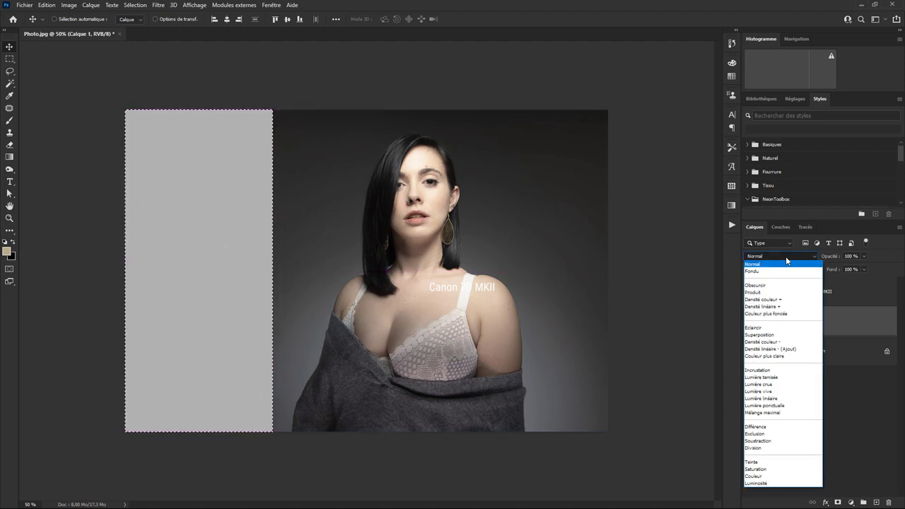
pyautogui.click(769, 292)
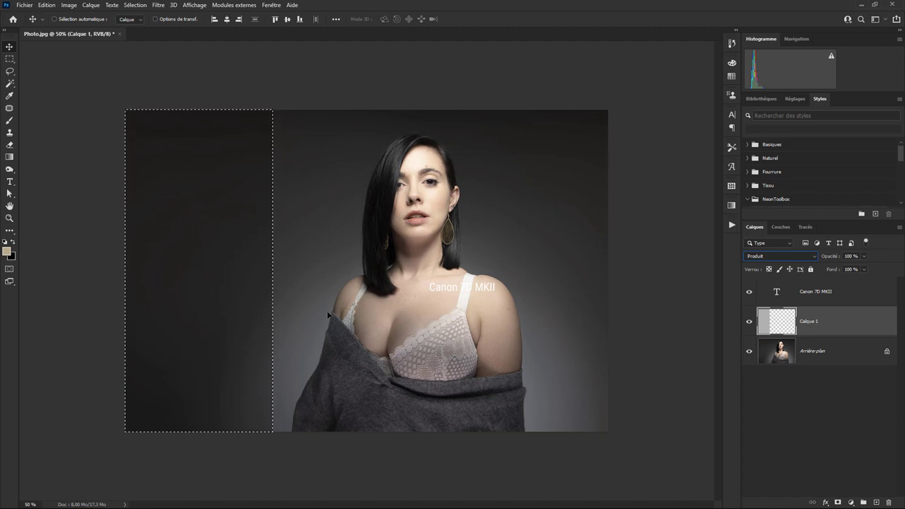
pyautogui.moveTo(207, 282)
pyautogui.mouseDown()
pyautogui.moveTo(467, 286)
pyautogui.moveTo(347, 277)
pyautogui.moveTo(451, 281)
pyautogui.mouseUp()
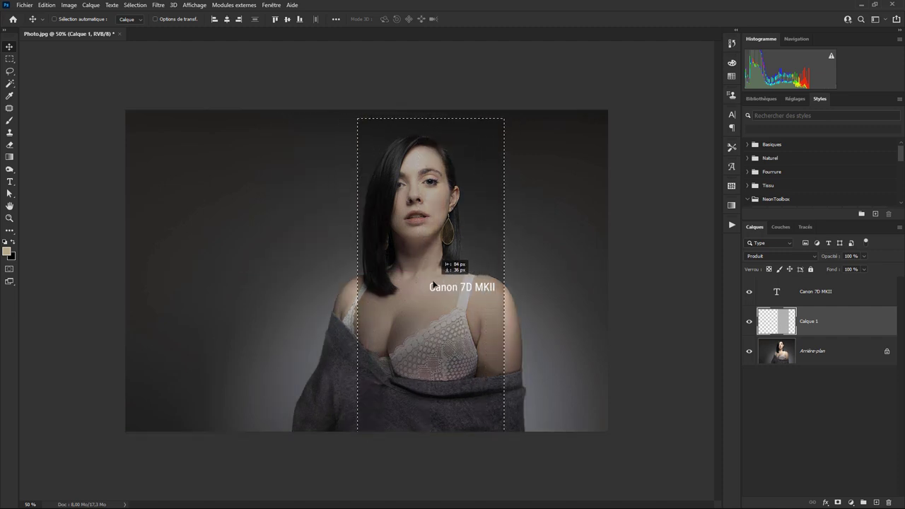
pyautogui.moveTo(446, 284); pyautogui.dragTo(453, 280)
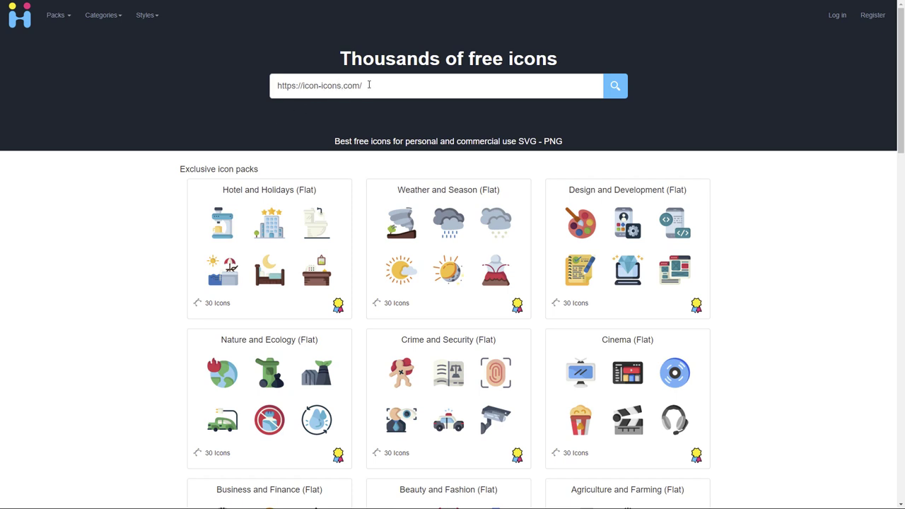
# Search icon-icons.com for 'aperture' and download the outline aperture icon as a 256px PNG
pyautogui.moveTo(380, 86); pyautogui.dragTo(216, 86)
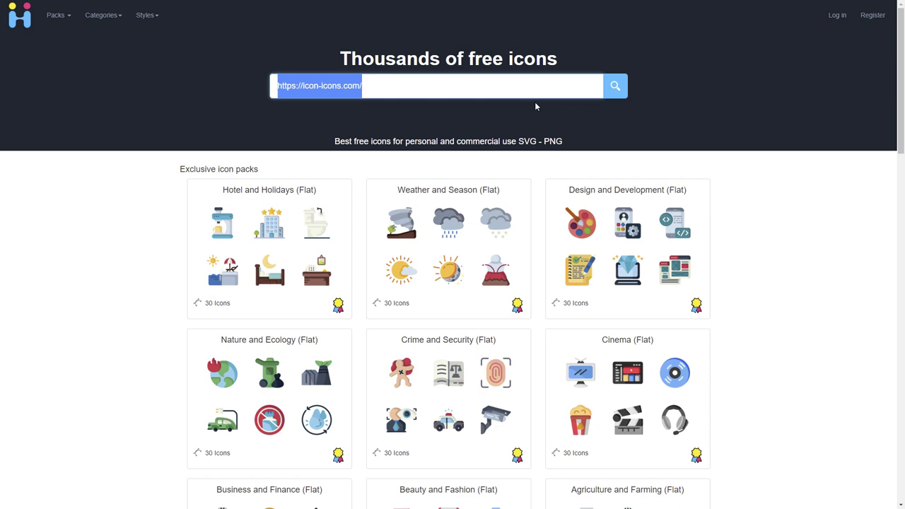
pyautogui.write('aperture')
pyautogui.click(612, 91)
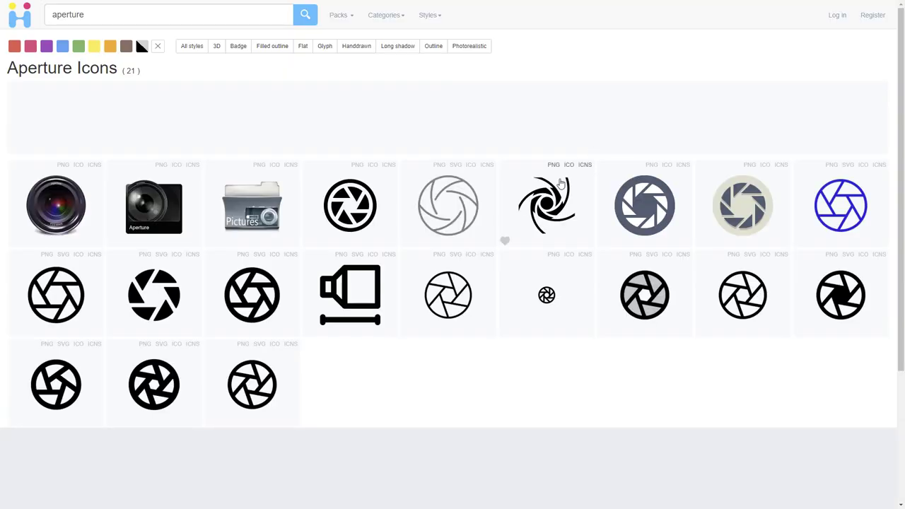
pyautogui.click(752, 304)
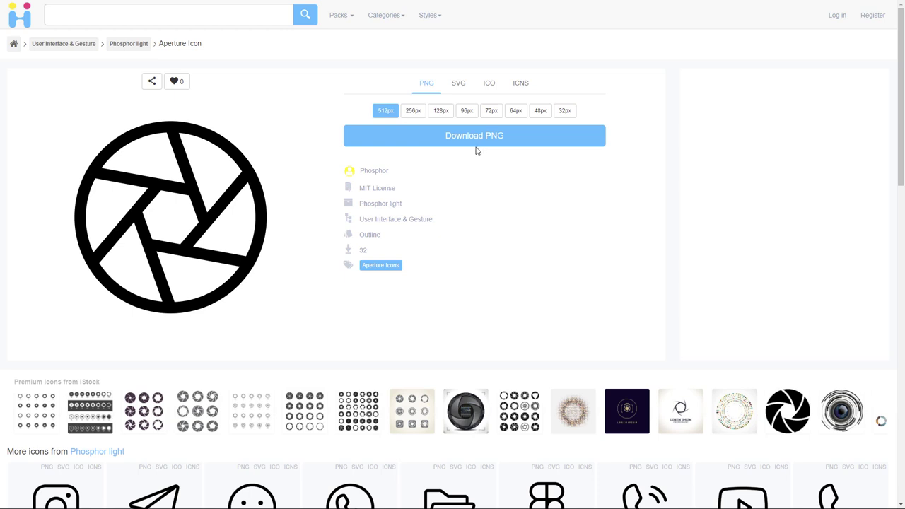
pyautogui.click(413, 112)
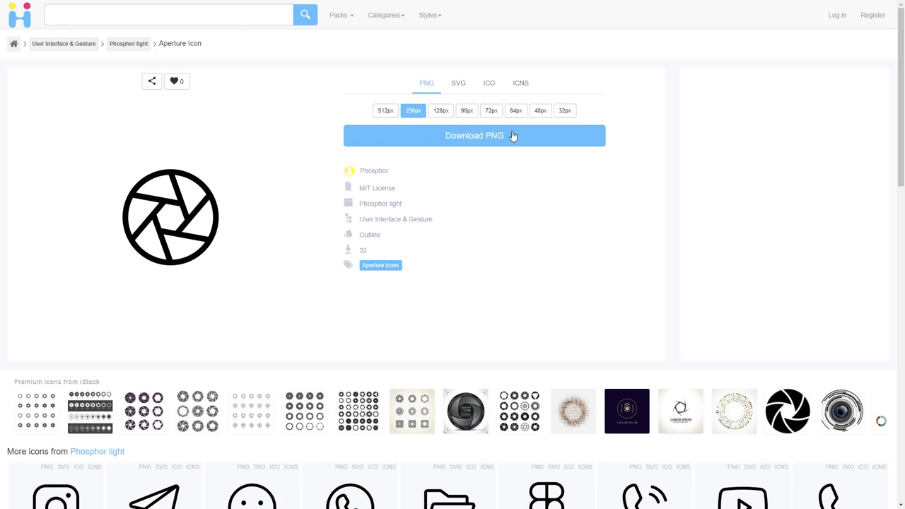
pyautogui.click(471, 140)
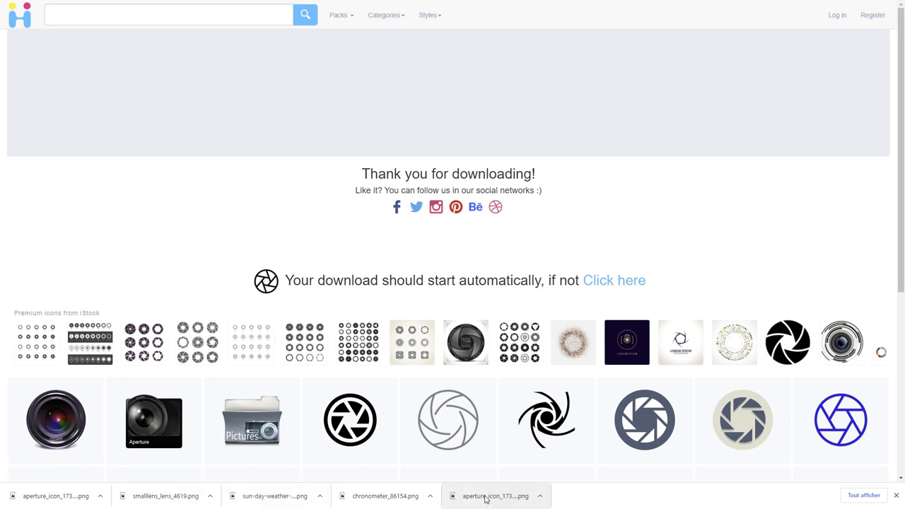
pyautogui.click(152, 15)
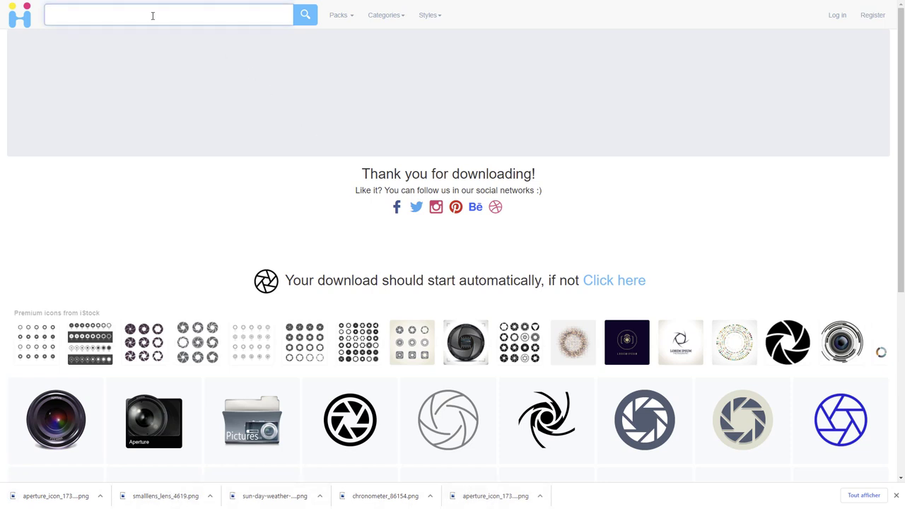
# Search 'chronometer' and download the outline stopwatch icon as a 256px PNG
pyautogui.write('chronometer')
pyautogui.click(298, 18)
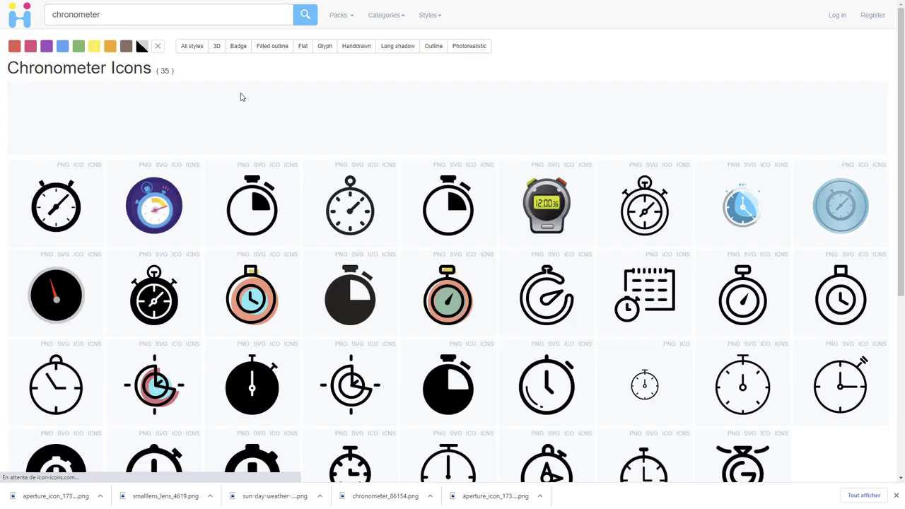
pyautogui.click(261, 205)
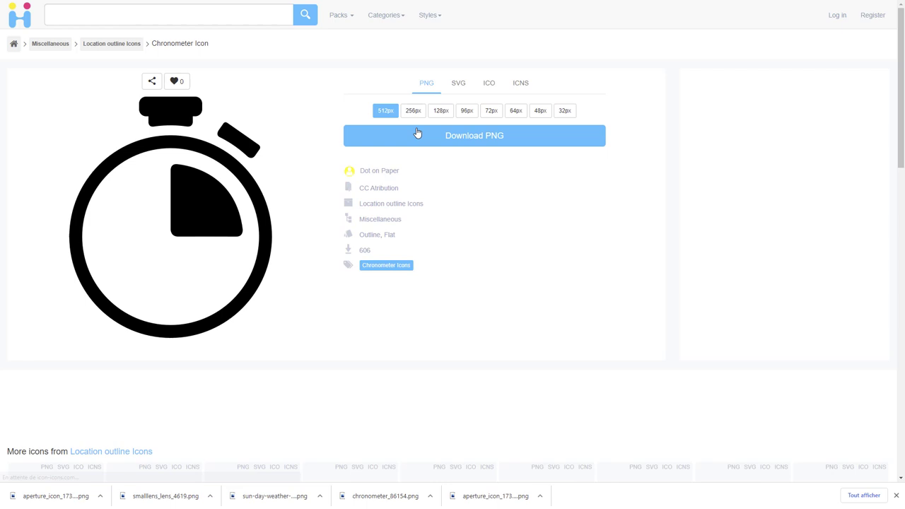
pyautogui.click(413, 112)
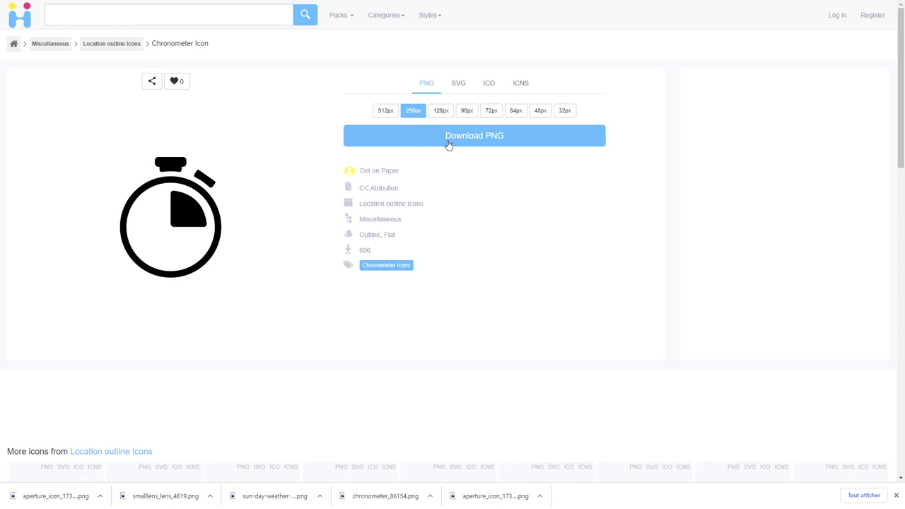
pyautogui.click(448, 144)
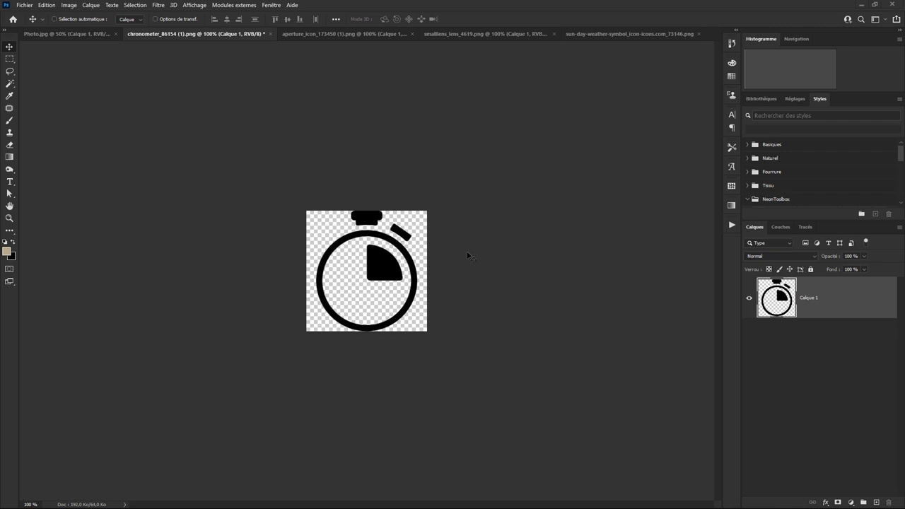
# Invert the stopwatch icon to white and switch to the Photographie workspace
pyautogui.click(68, 5)
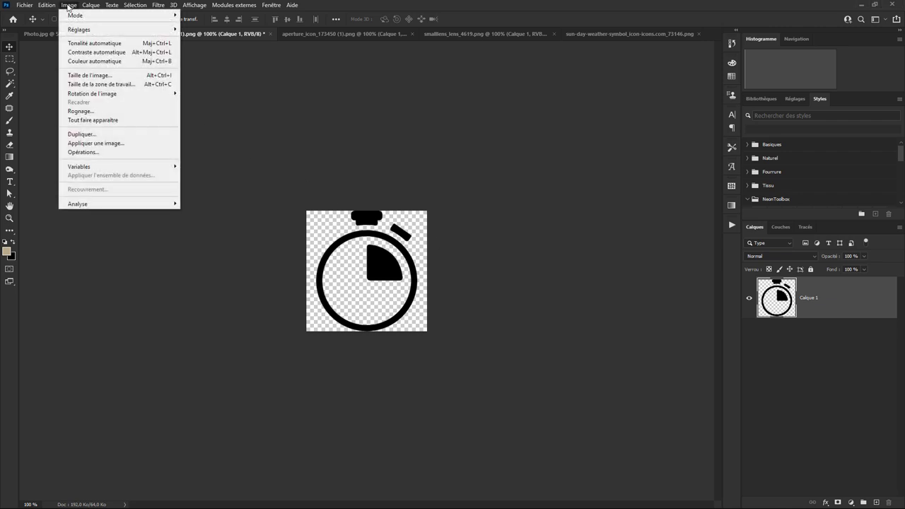
pyautogui.moveTo(80, 29)
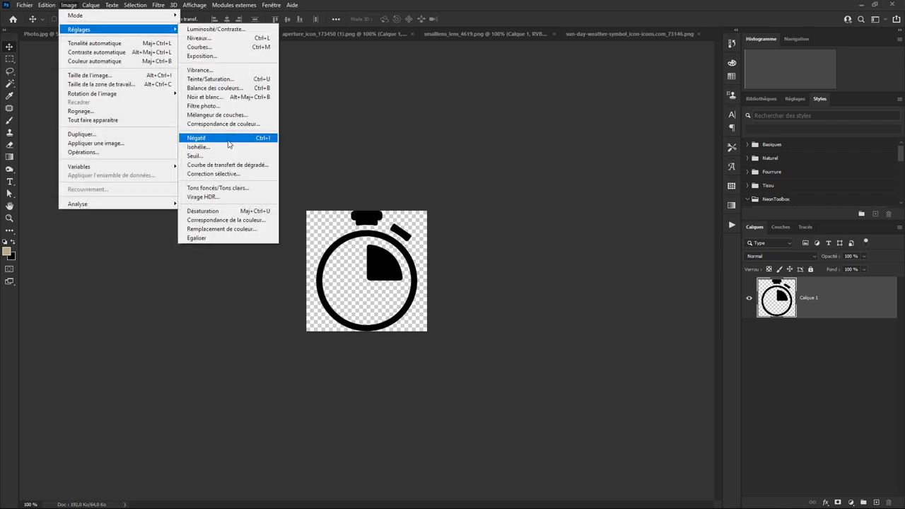
pyautogui.click(229, 144)
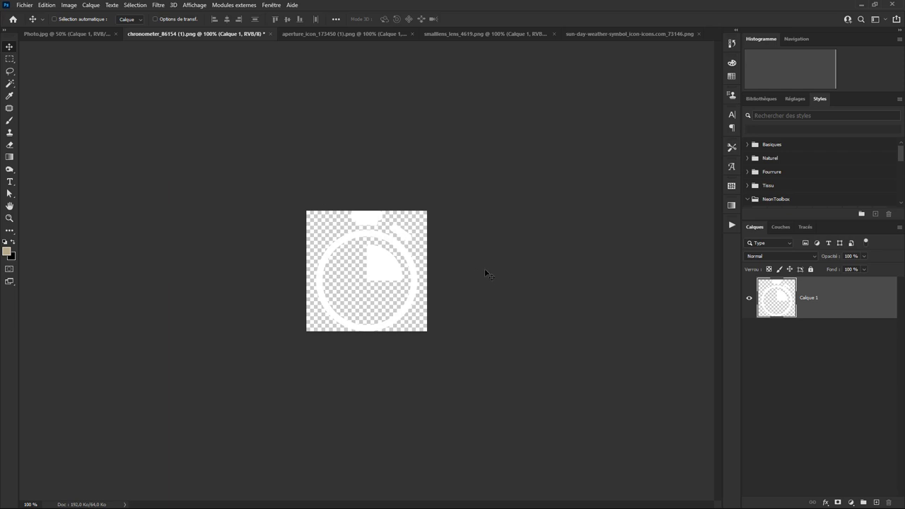
pyautogui.click(24, 6)
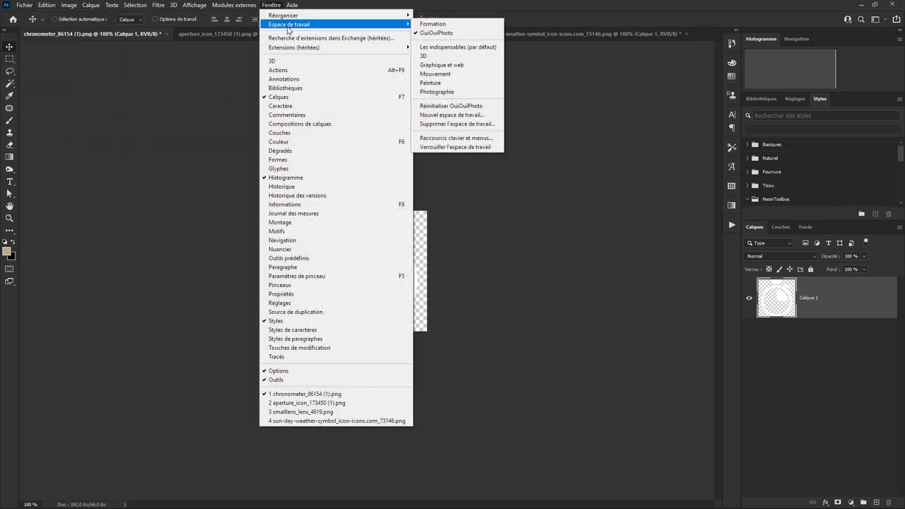
pyautogui.moveTo(289, 24)
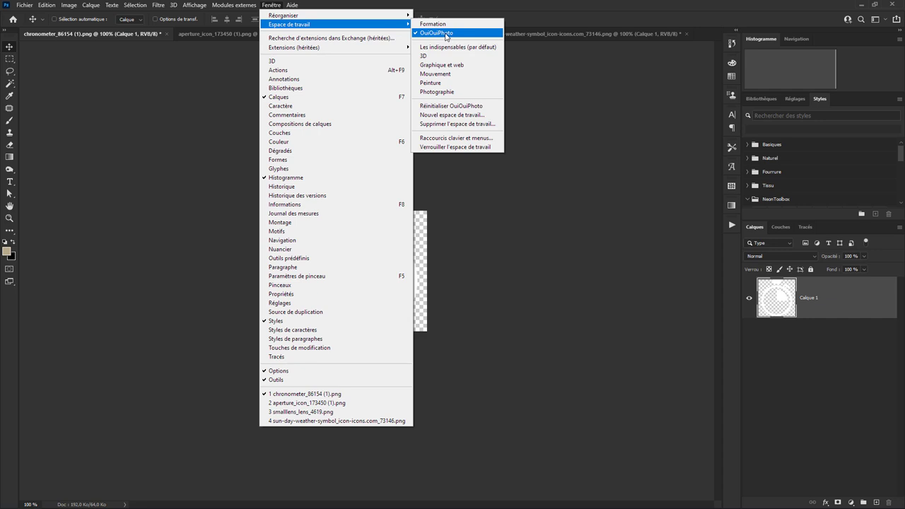
pyautogui.click(441, 93)
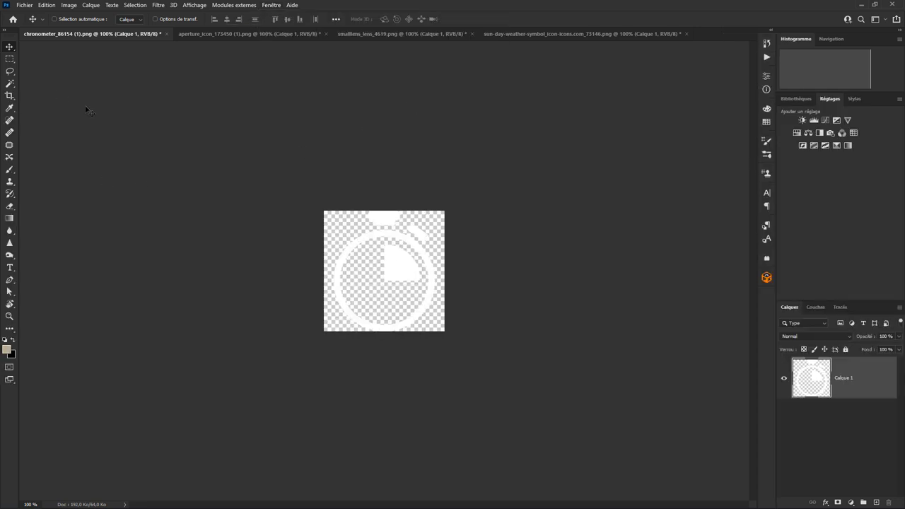
pyautogui.click(28, 8)
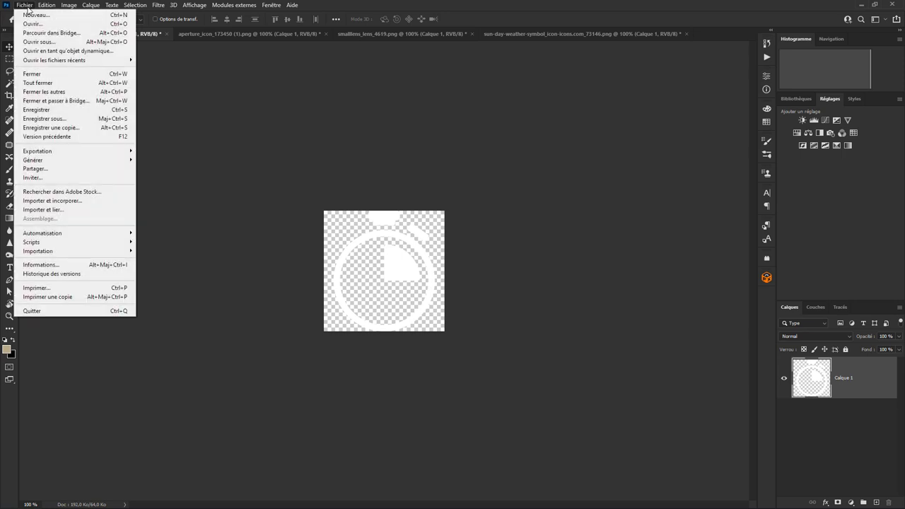
pyautogui.moveTo(42, 150)
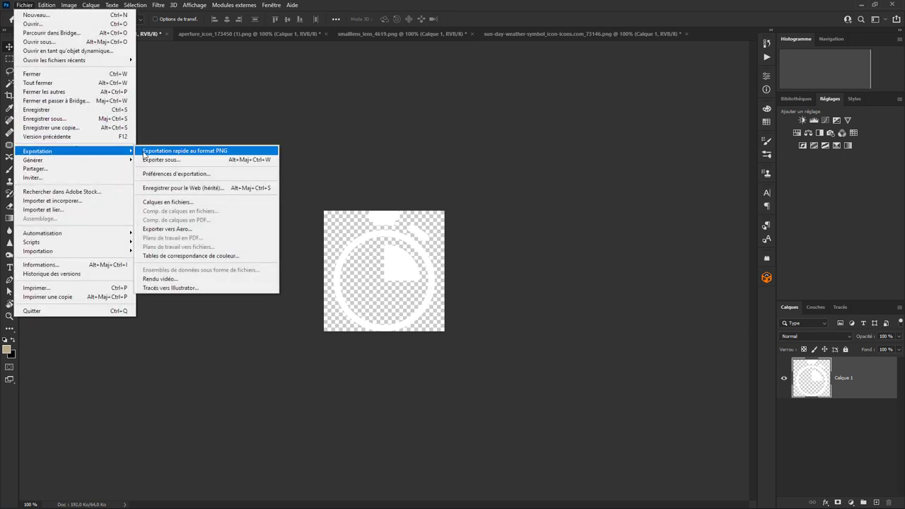
# Quick-export the chronometer icon as PNG into a new TestMetaMogry folder under Formation
pyautogui.click(187, 154)
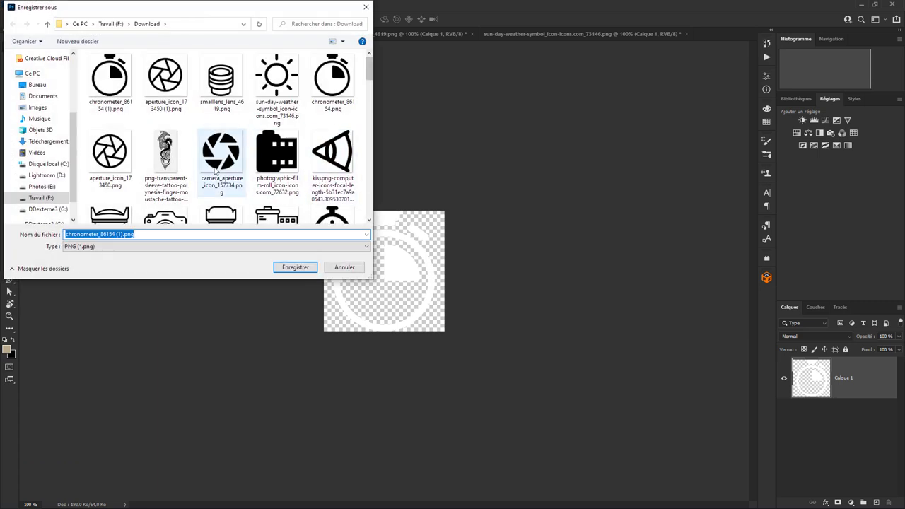
pyautogui.click(41, 197)
pyautogui.doubleClick(114, 85)
pyautogui.rightClick(127, 124)
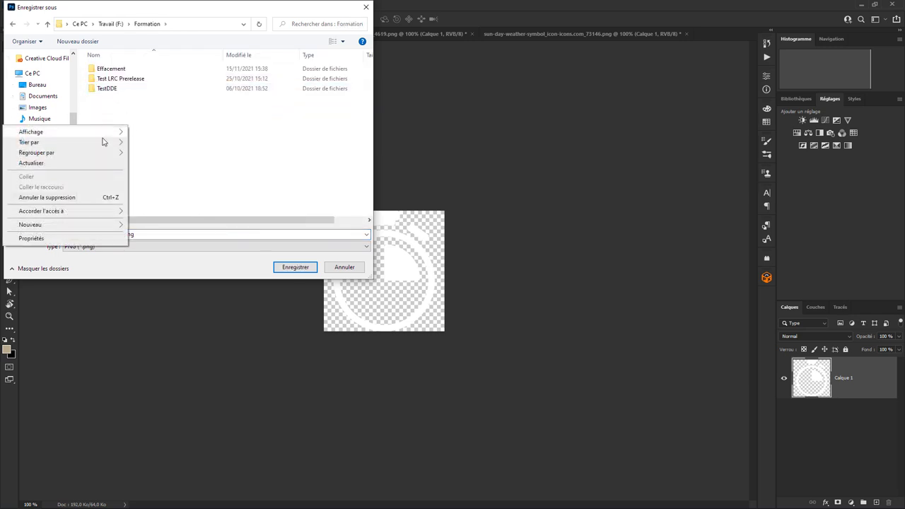
pyautogui.click(176, 227)
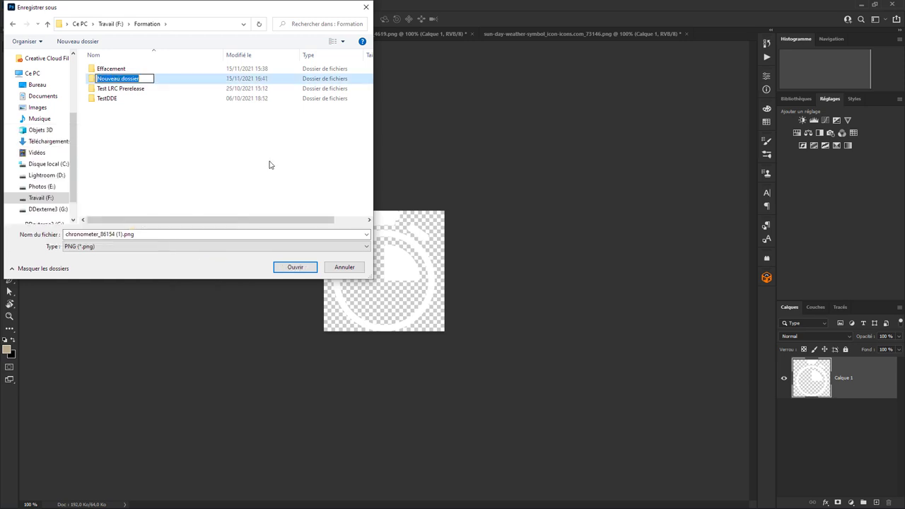
pyautogui.write('TestMetaMogry')
pyautogui.press('Return')
pyautogui.doubleClick(127, 103)
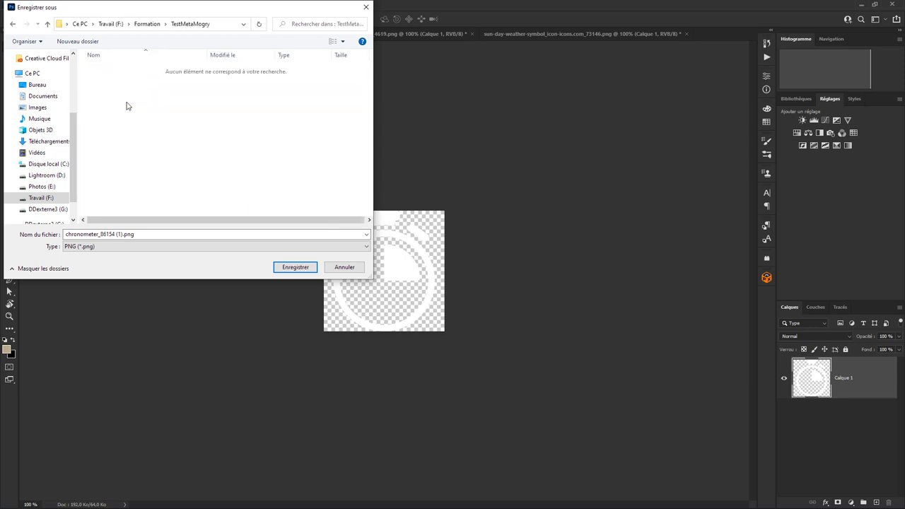
# Save the export as Vitesse.png, then bring up the aperture icon document
pyautogui.click(119, 234)
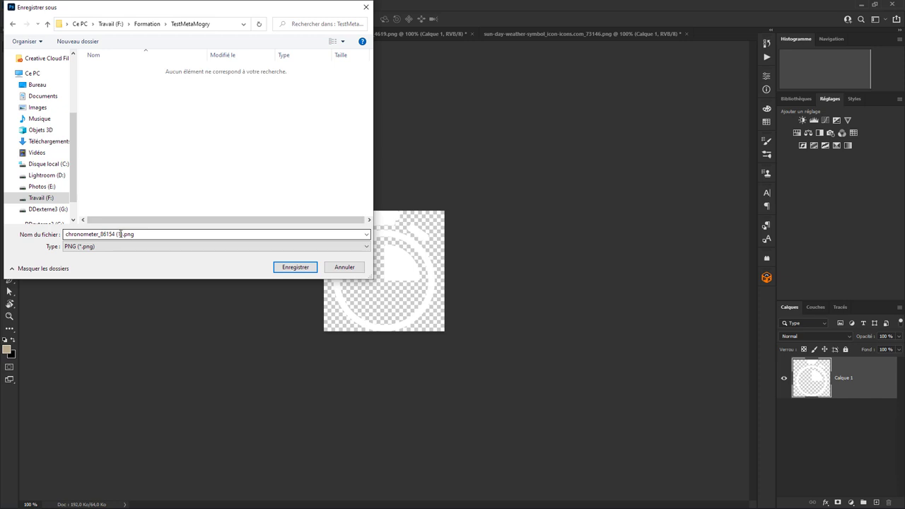
pyautogui.hotkey('ctrl', 'a')
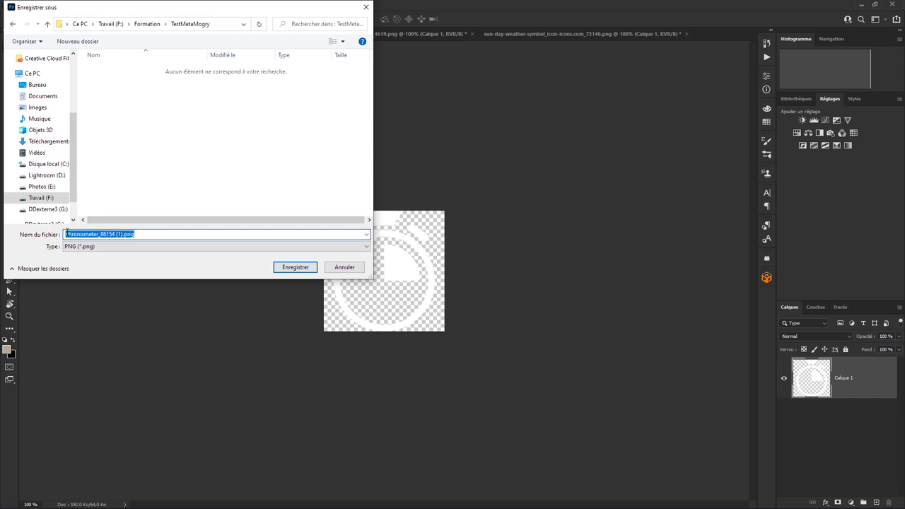
pyautogui.click(67, 234)
pyautogui.moveTo(67, 234); pyautogui.dragTo(122, 236)
pyautogui.write('Vitesse')
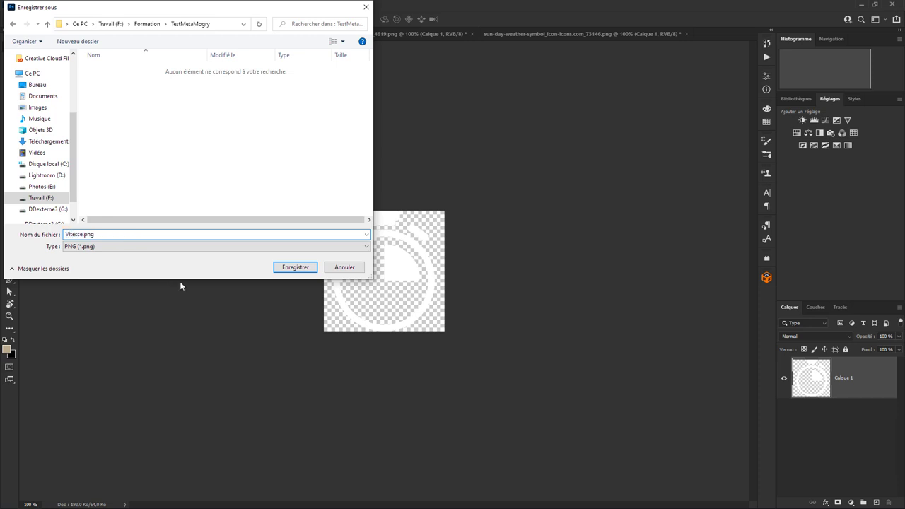
pyautogui.click(300, 268)
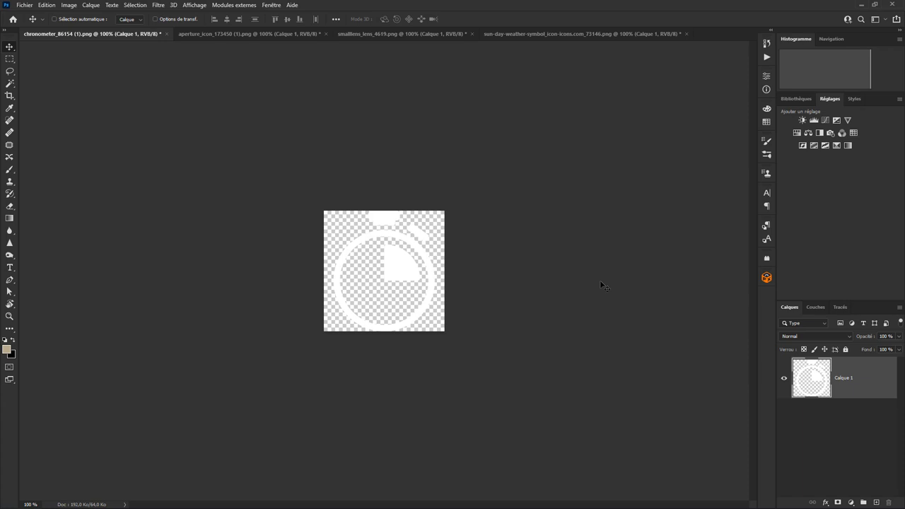
pyautogui.click(231, 35)
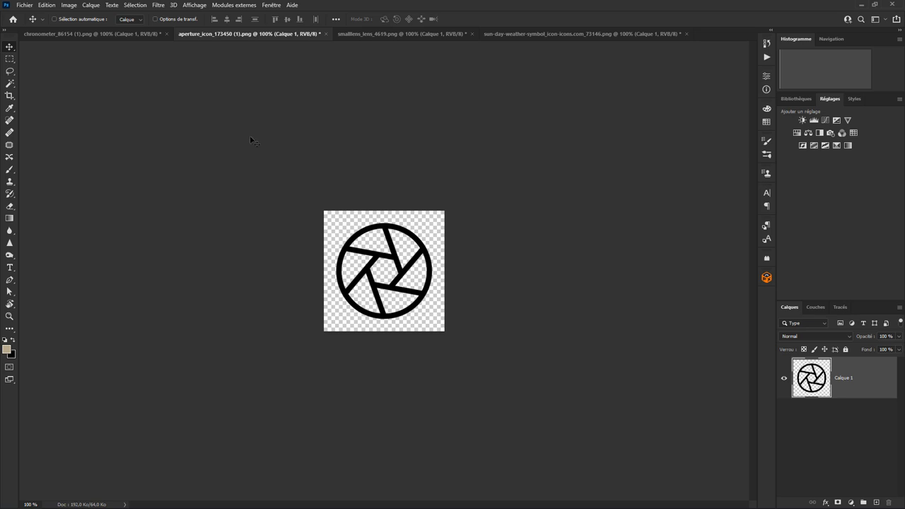
# Start a new 512 × 2048 px document at 300 pixels/inch
pyautogui.click(24, 6)
pyautogui.click(36, 14)
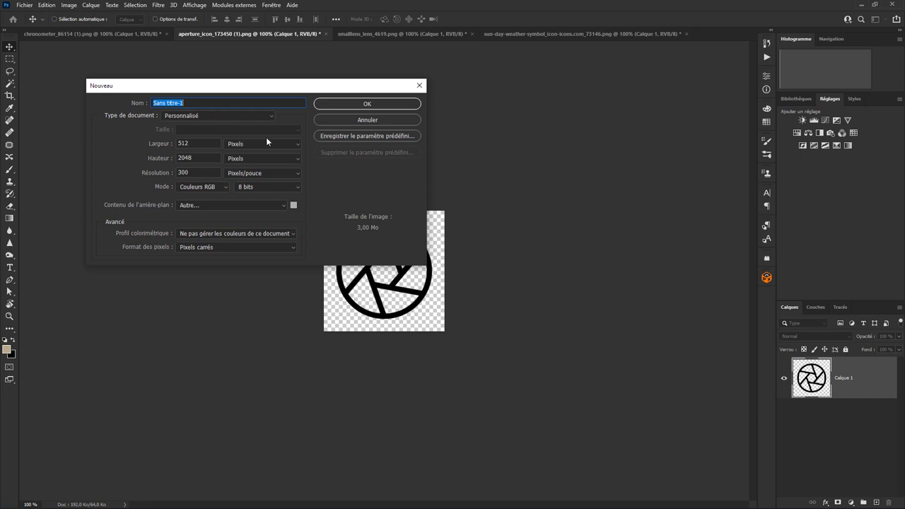
# Give the new document a light grey b2b2b2 background and create Sans titre-1
pyautogui.click(293, 205)
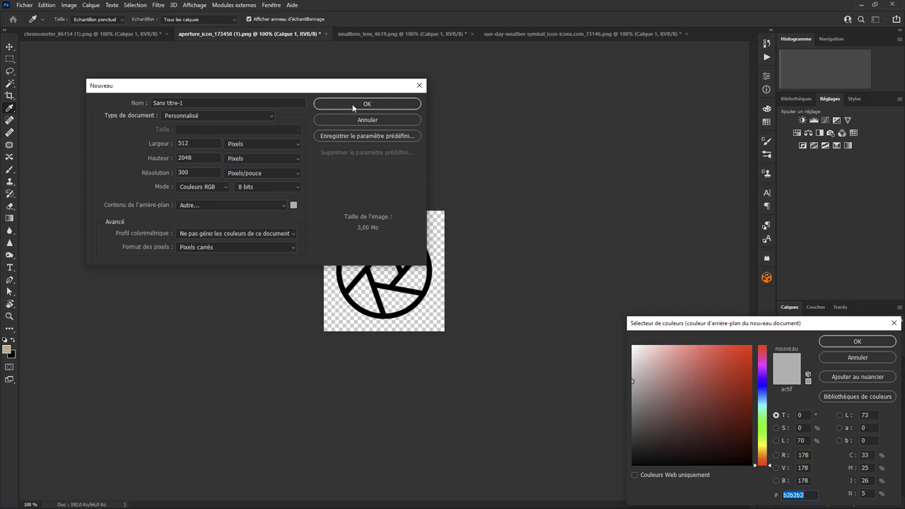
pyautogui.click(874, 344)
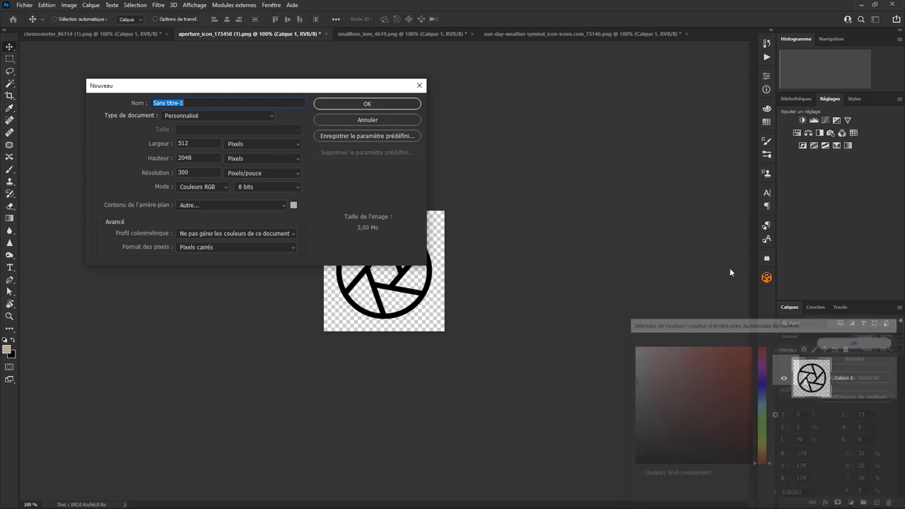
pyautogui.click(406, 103)
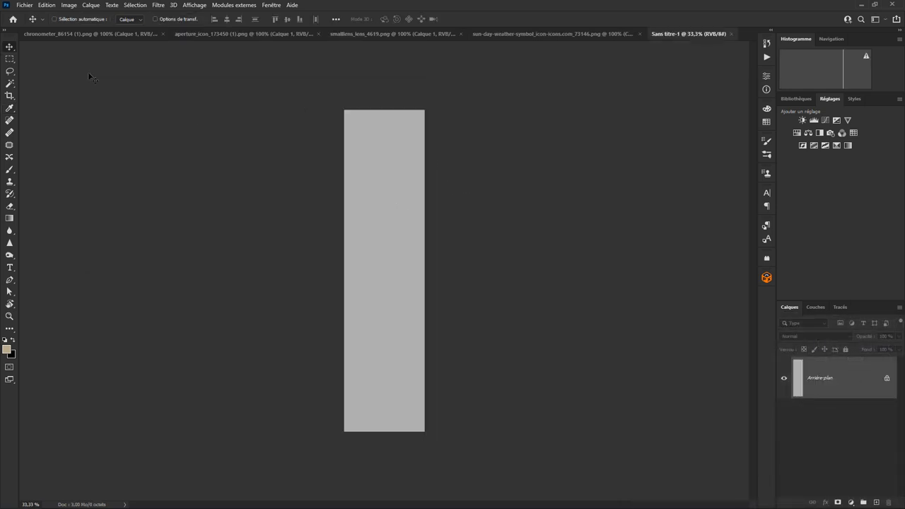
# Quick-export the grey document as Bandeau.png into the TestMetaMogry folder
pyautogui.click(29, 5)
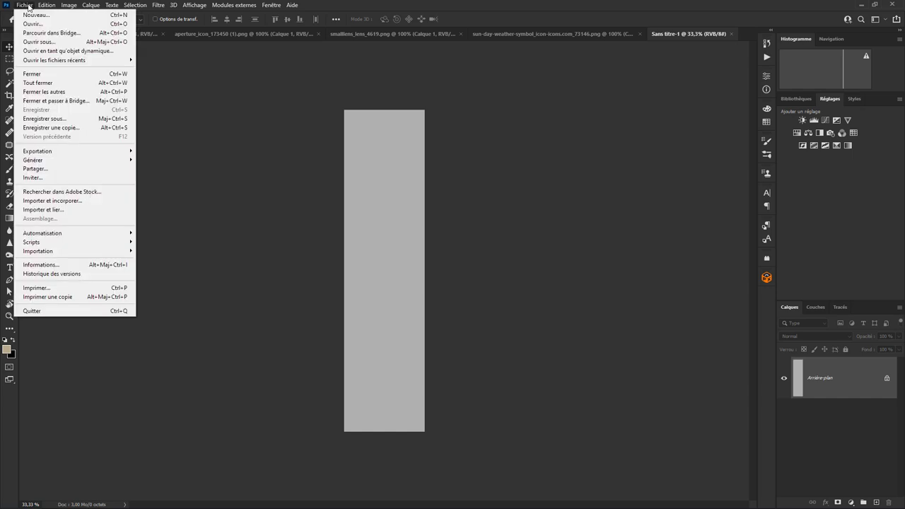
pyautogui.moveTo(37, 150)
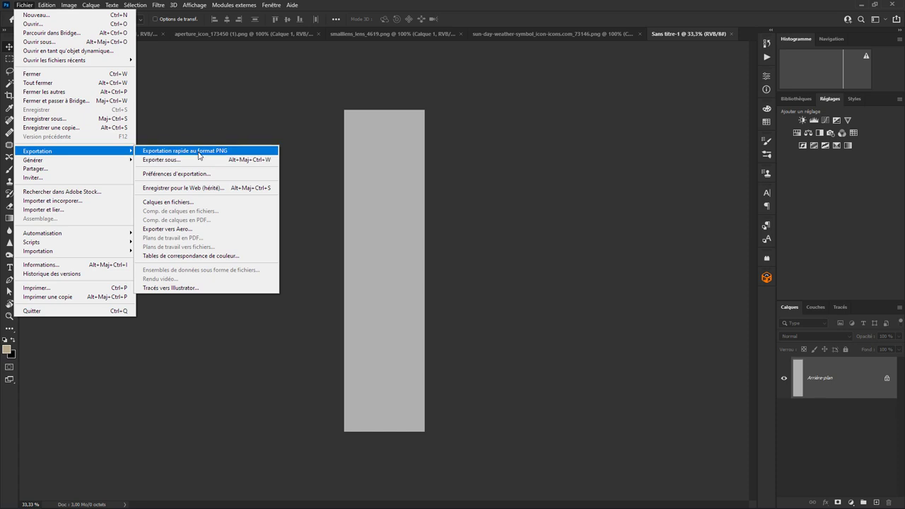
pyautogui.click(198, 155)
pyautogui.click(96, 235)
pyautogui.moveTo(96, 235); pyautogui.dragTo(58, 237)
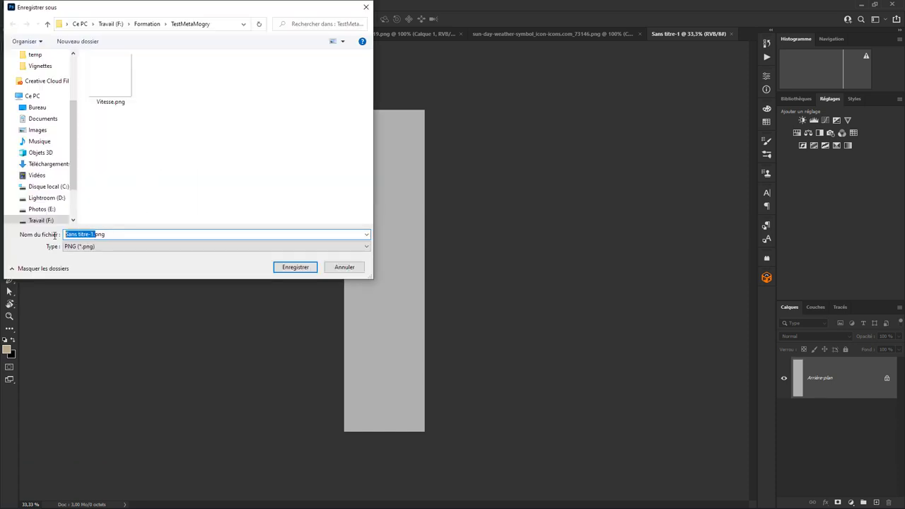
pyautogui.write('Bandeau')
pyautogui.click(294, 266)
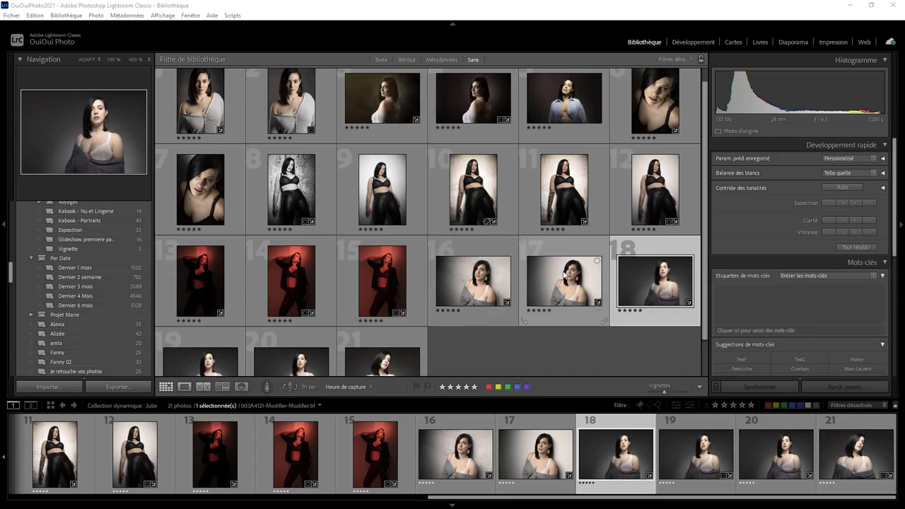
# Open export settings for photo 18, load the Temp 2048px preset, and start a new preset
pyautogui.rightClick(639, 282)
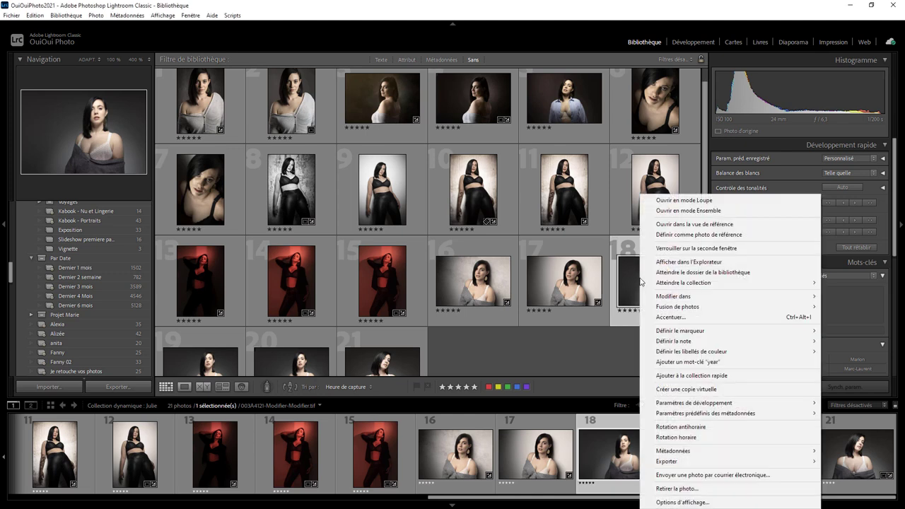
pyautogui.moveTo(727, 461)
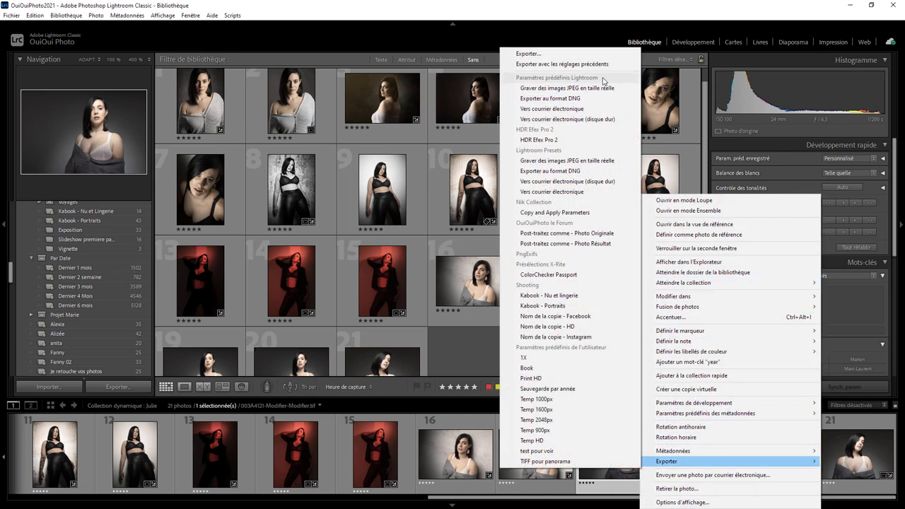
pyautogui.click(554, 54)
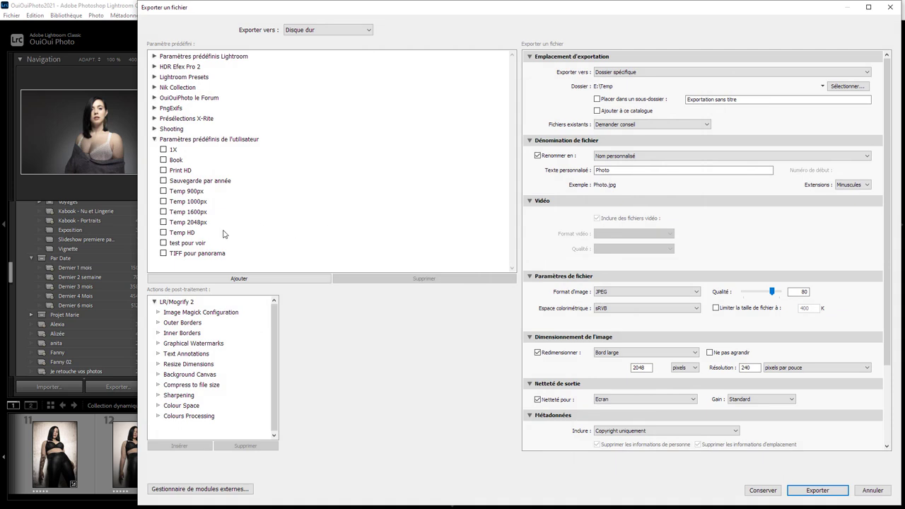
pyautogui.click(173, 223)
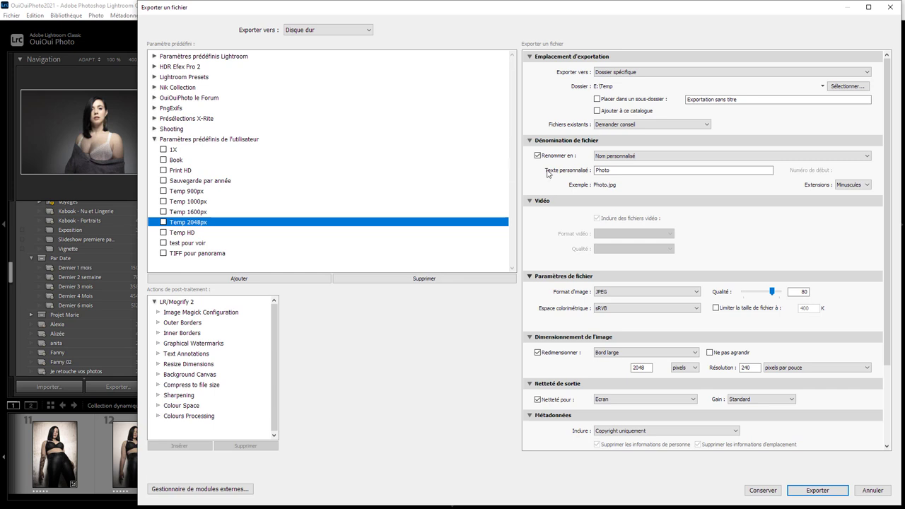
pyautogui.click(613, 172)
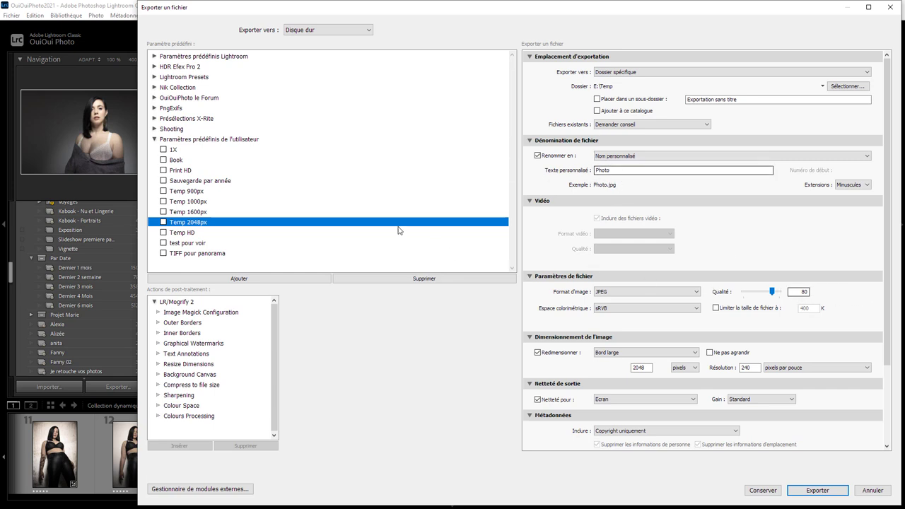
pyautogui.click(212, 279)
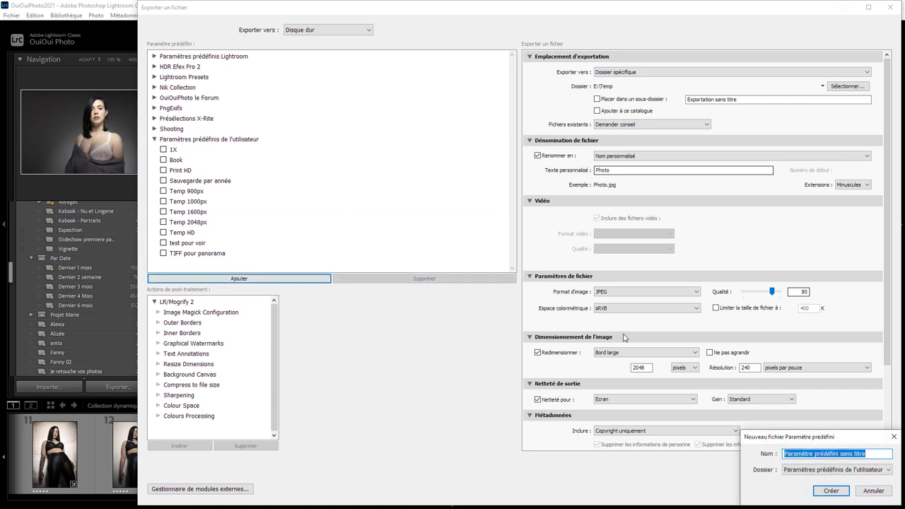
# Name the new user export preset TestMetaMogry and create it
pyautogui.write('TestMet')
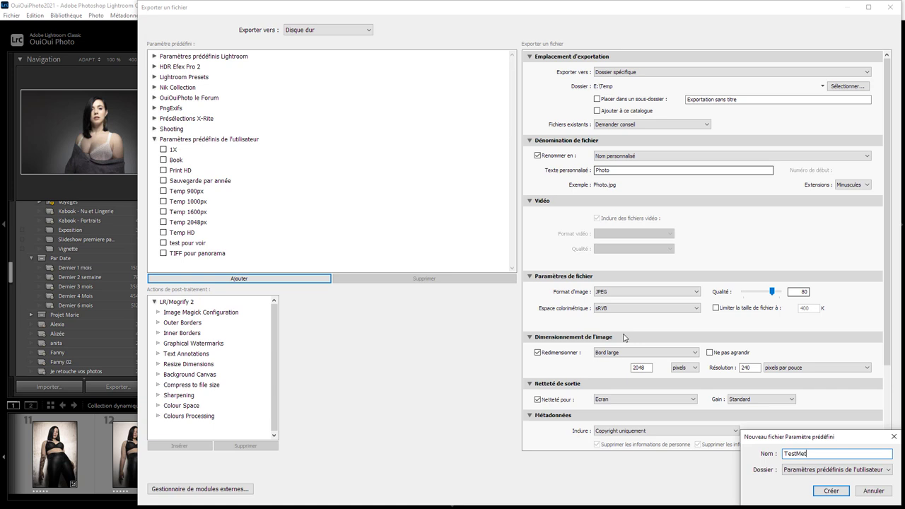
pyautogui.write('aMogry')
pyautogui.press('Return')
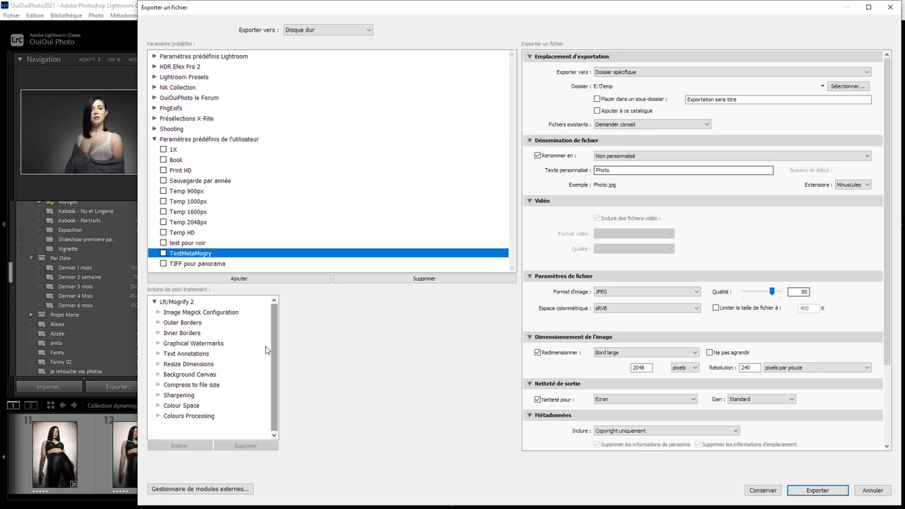
# Add the Graphical Watermarks action to the Mogrify post-processing steps
pyautogui.click(217, 346)
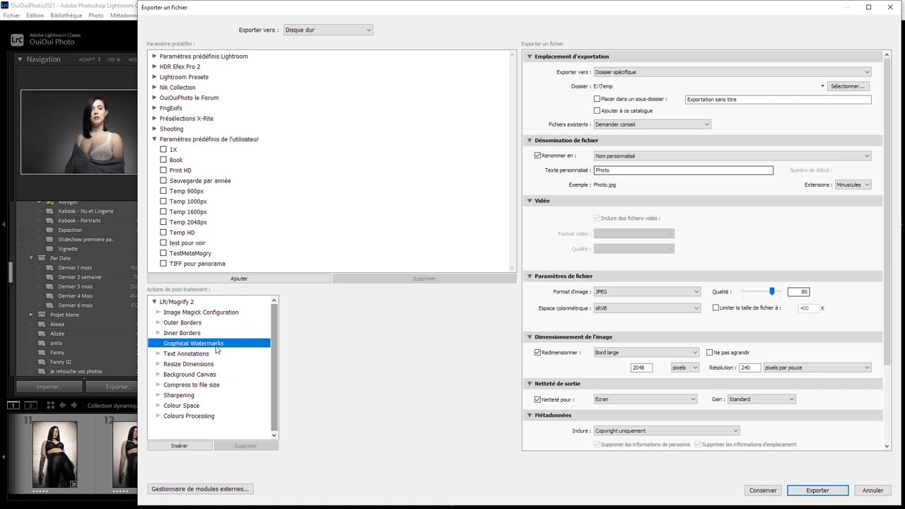
pyautogui.doubleClick(217, 347)
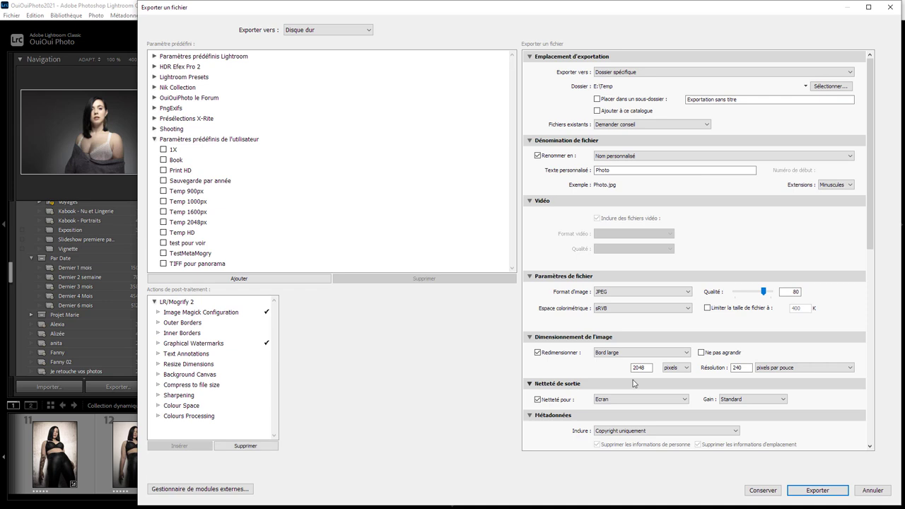
pyautogui.moveTo(870, 242); pyautogui.dragTo(863, 327)
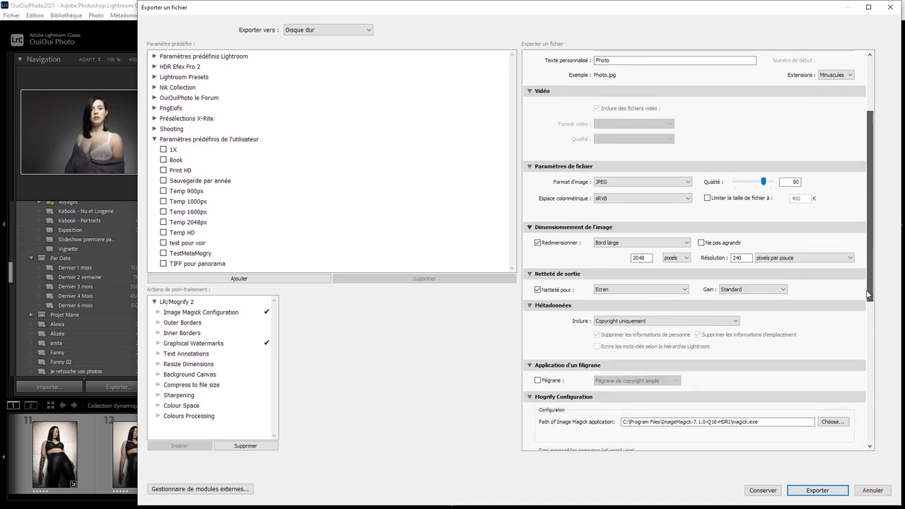
pyautogui.scroll(-3, 565, 288)
pyautogui.scroll(-5, 566, 288)
pyautogui.scroll(-2, 565, 288)
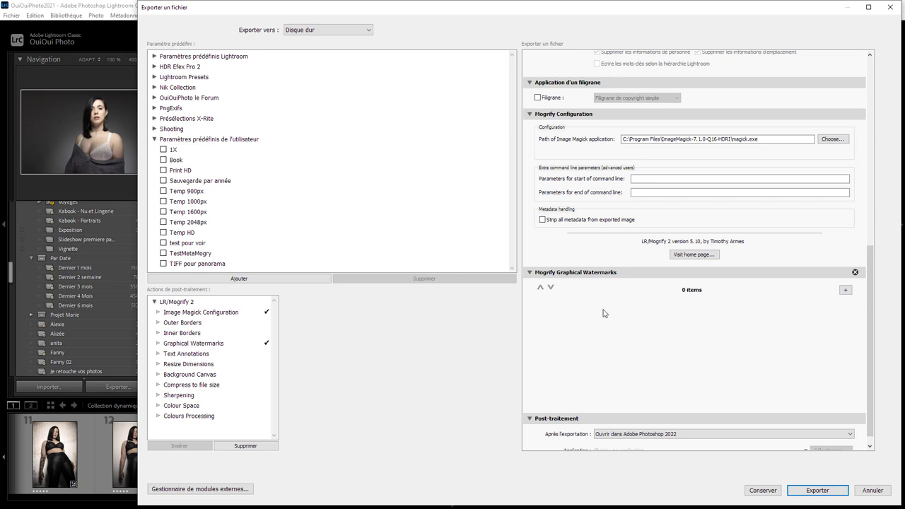
# Add a watermark entry using F:\Formation\TestMetaMogry\Bandeau.png as its image
pyautogui.click(845, 289)
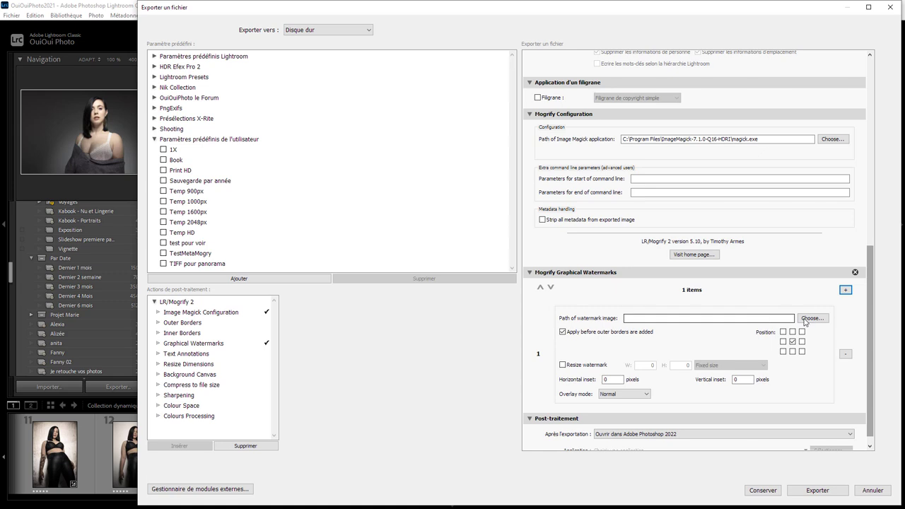
pyautogui.click(809, 319)
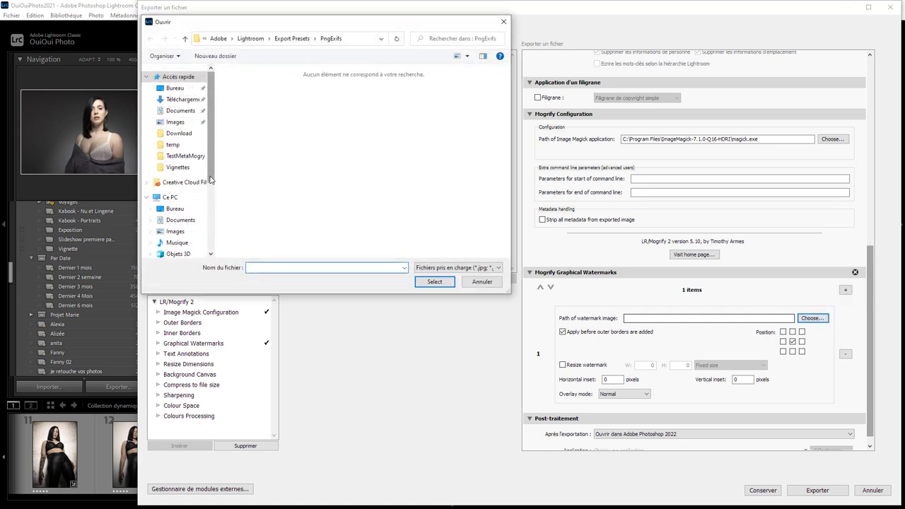
pyautogui.scroll(-2, 212, 208)
pyautogui.click(178, 235)
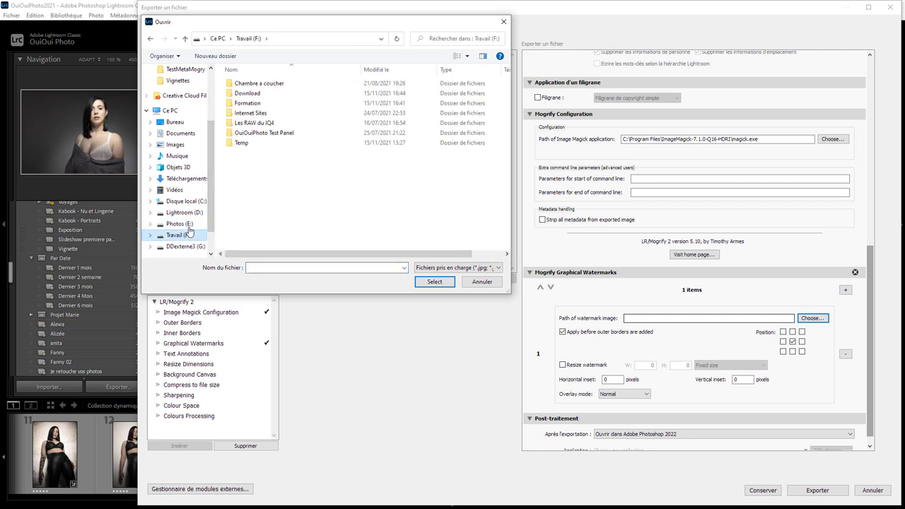
pyautogui.click(246, 104)
pyautogui.doubleClick(245, 104)
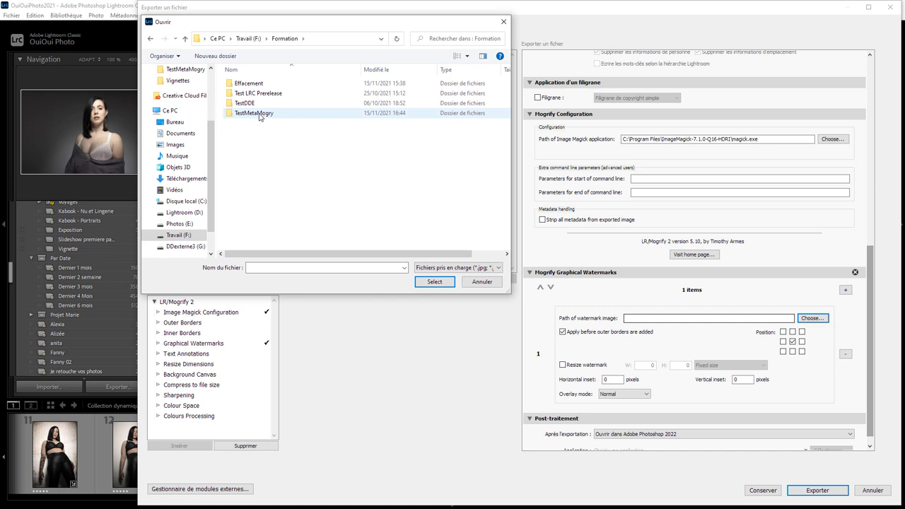
pyautogui.doubleClick(259, 115)
pyautogui.moveTo(363, 95)
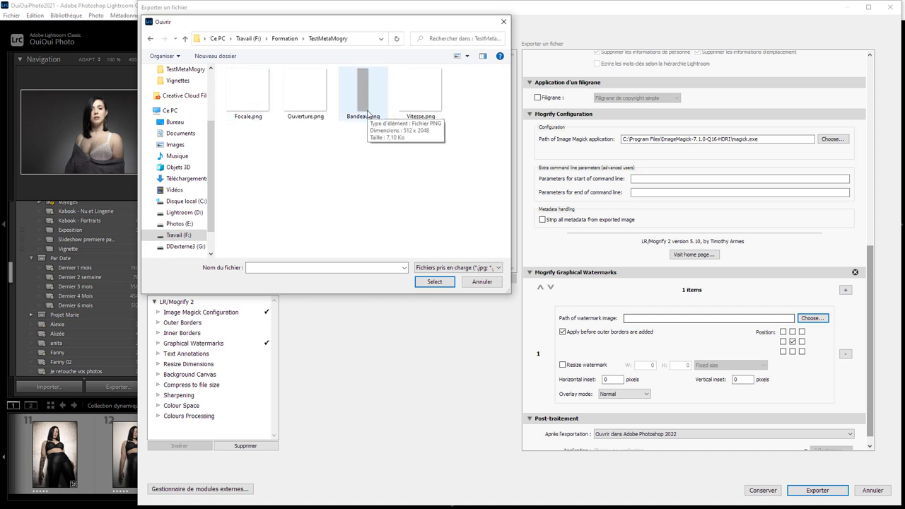
pyautogui.doubleClick(367, 114)
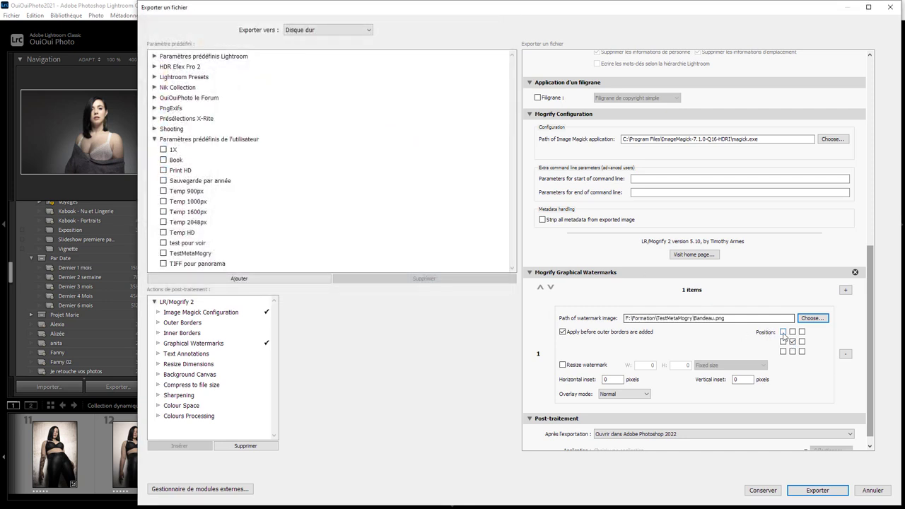
# Anchor the Bandeau.png watermark top-left only, resizing off, with Multiply overlay mode
pyautogui.click(782, 332)
pyautogui.click(792, 331)
pyautogui.click(801, 332)
pyautogui.click(802, 331)
pyautogui.click(578, 368)
pyautogui.click(585, 370)
pyautogui.click(641, 395)
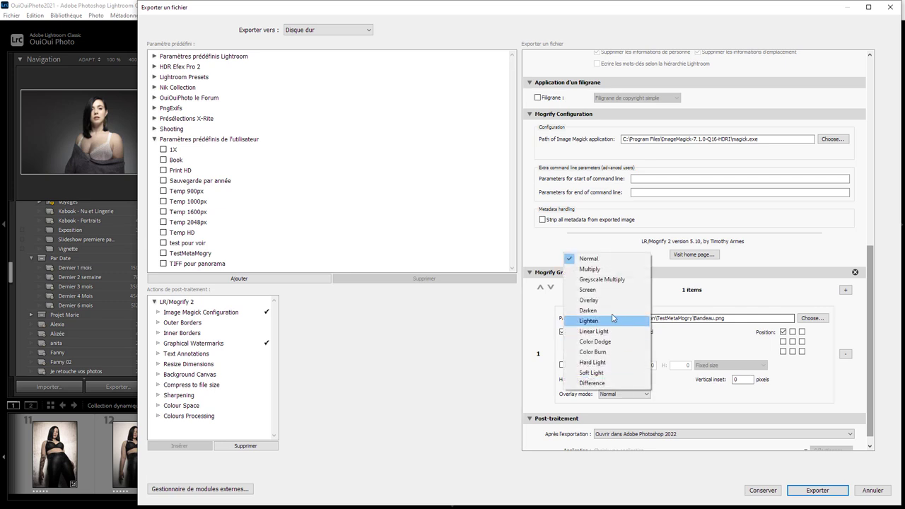
pyautogui.click(600, 270)
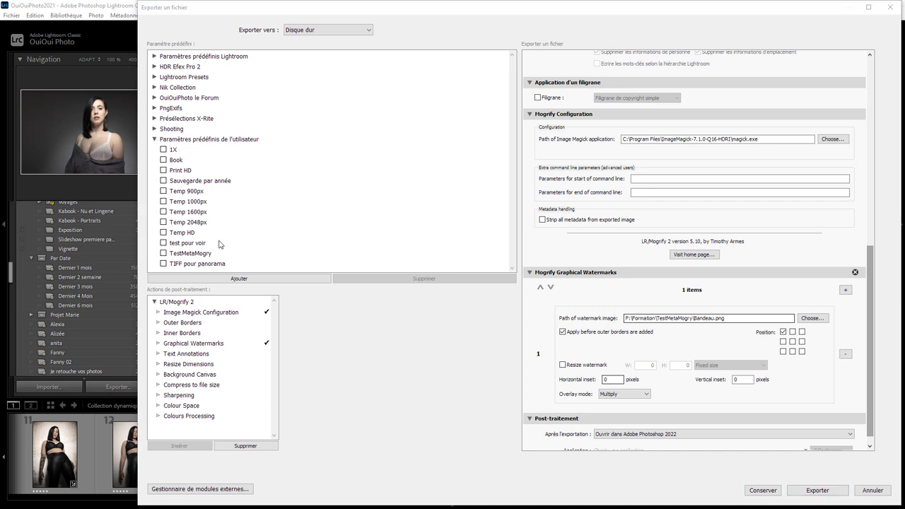
# Update TestMetaMogry with current settings and export, overwriting E:\Temp\Photo.jpg
pyautogui.rightClick(194, 258)
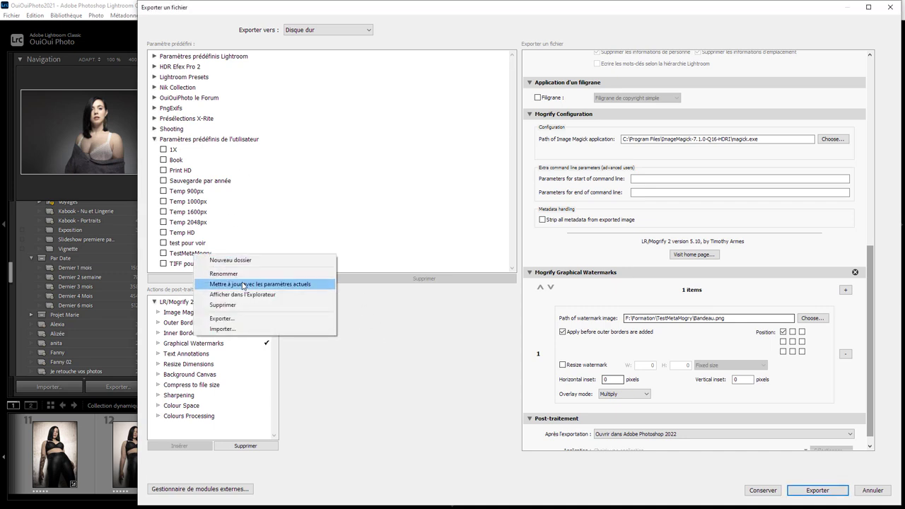
pyautogui.click(244, 284)
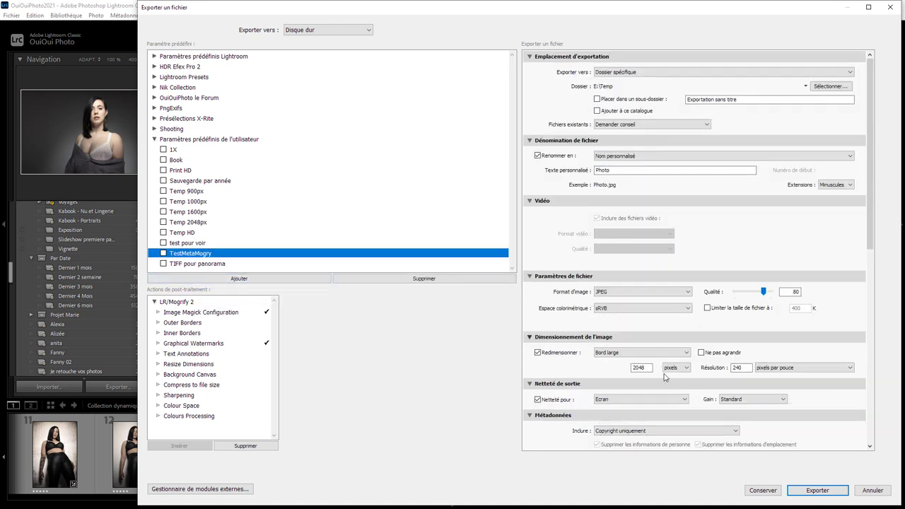
pyautogui.click(813, 490)
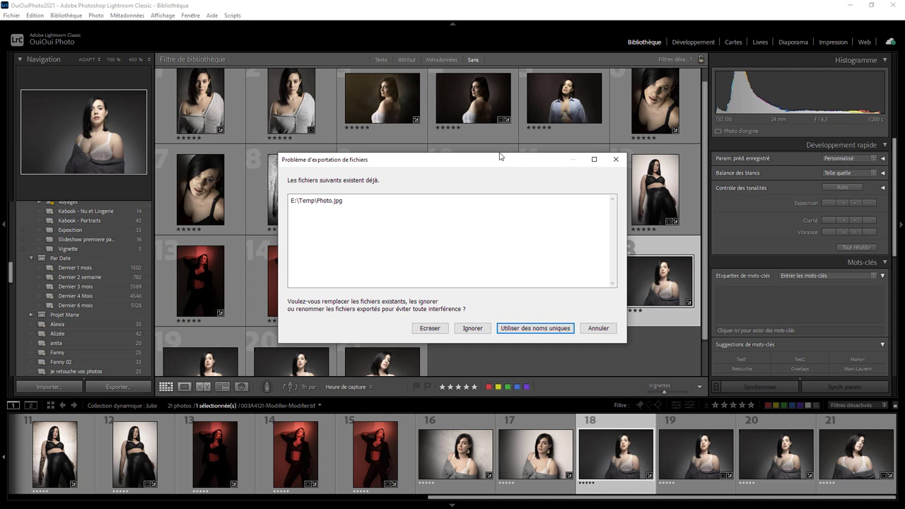
pyautogui.moveTo(499, 162); pyautogui.dragTo(529, 99)
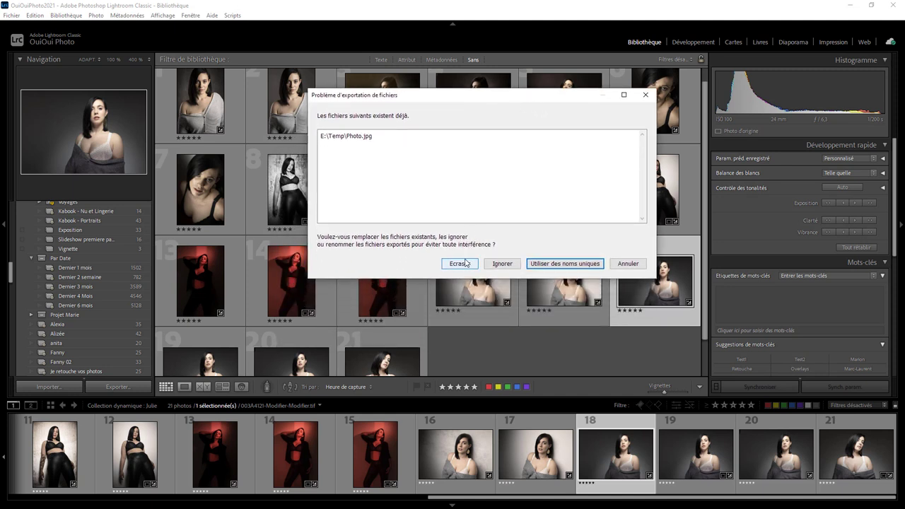
pyautogui.click(463, 263)
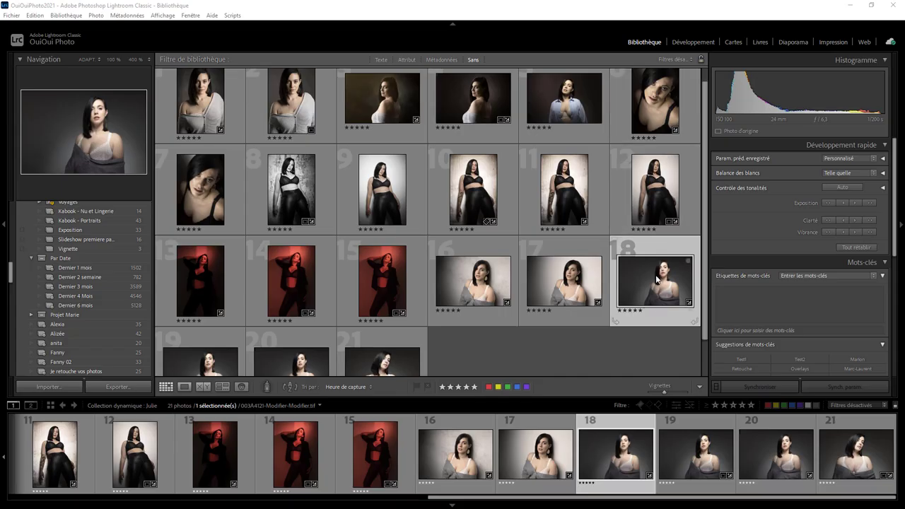
# Reopen export for photo 18 with TestMetaMogry loaded and add a second watermark entry
pyautogui.rightClick(655, 279)
pyautogui.moveTo(742, 461)
pyautogui.click(588, 45)
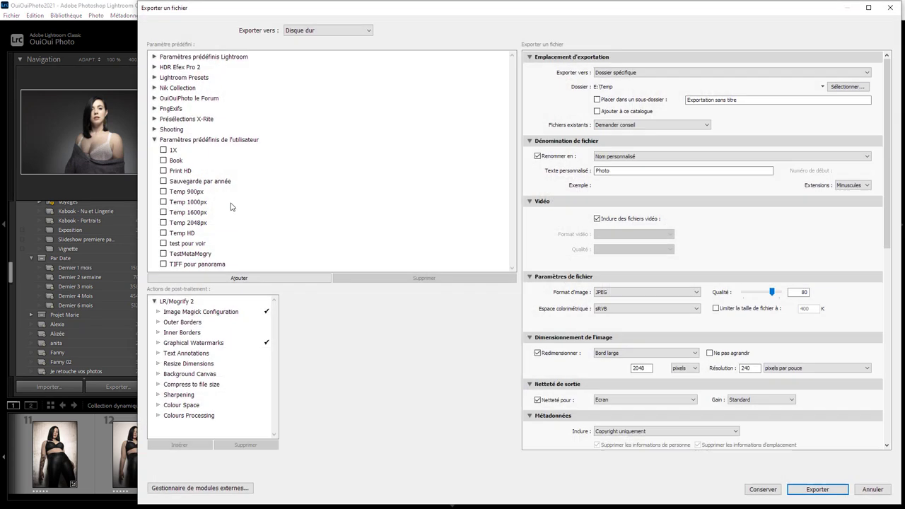
pyautogui.click(190, 254)
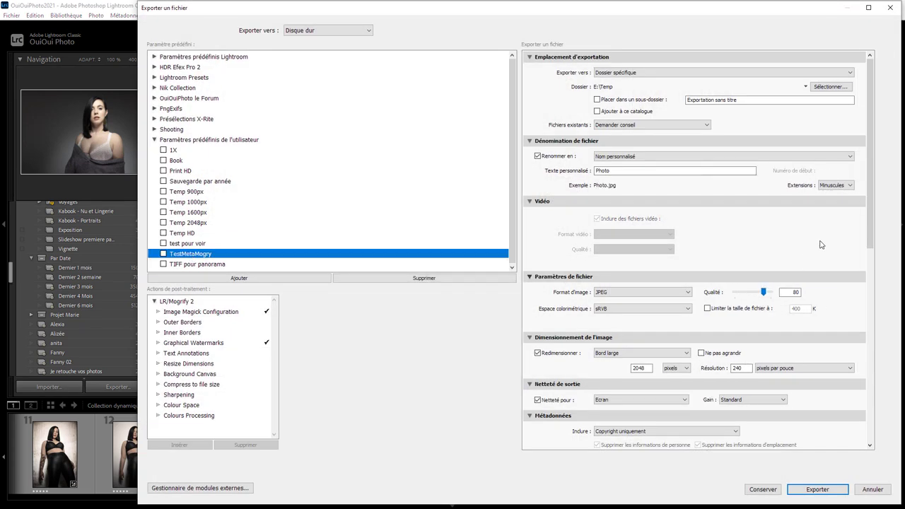
pyautogui.scroll(-2, 866, 252)
pyautogui.scroll(-4, 866, 252)
pyautogui.scroll(-3, 865, 252)
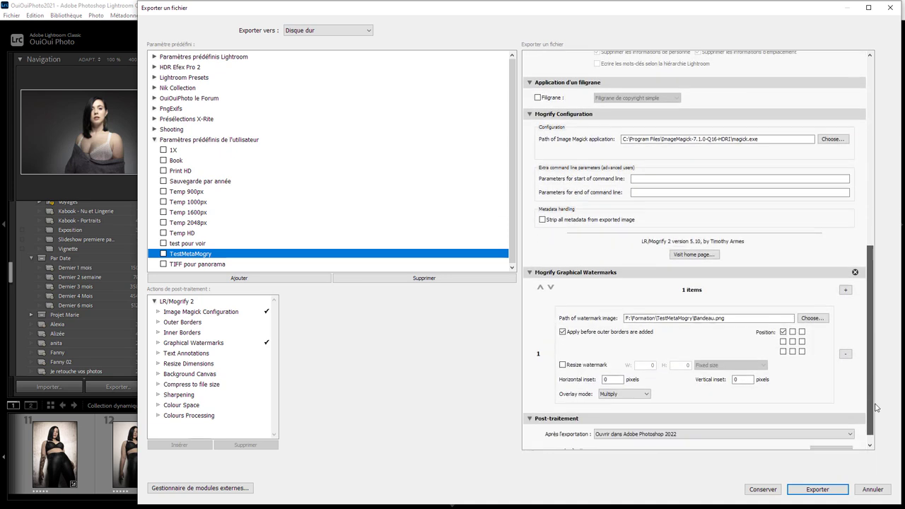
pyautogui.scroll(-3, 866, 252)
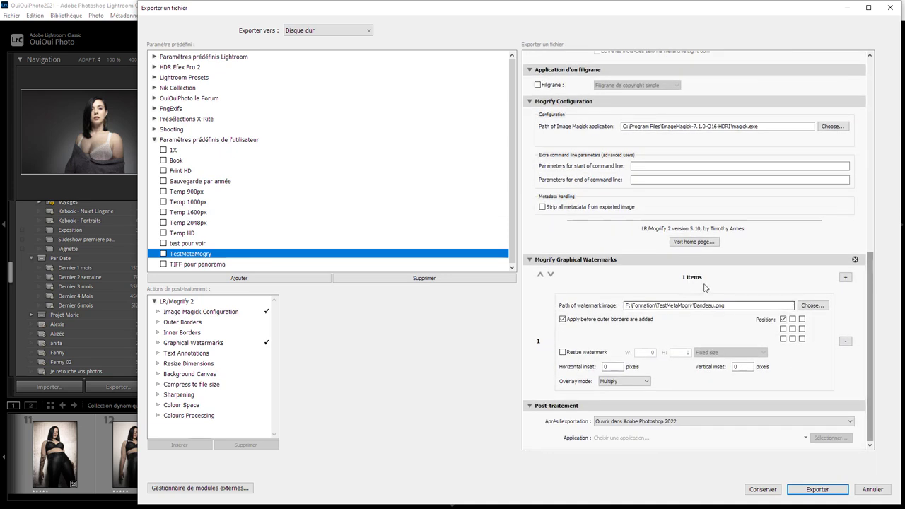
pyautogui.click(846, 278)
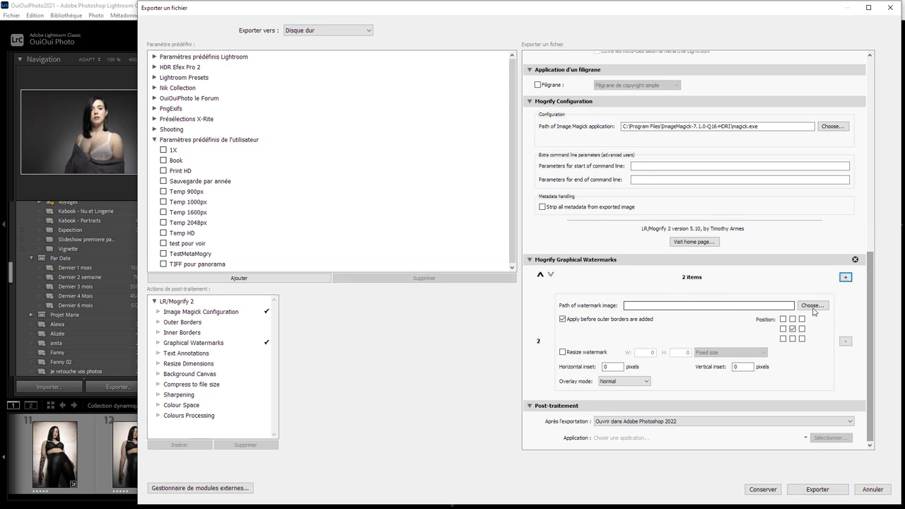
# Choose Ouverture.png from the TestMetaMogry folder as the second watermark's image
pyautogui.click(811, 305)
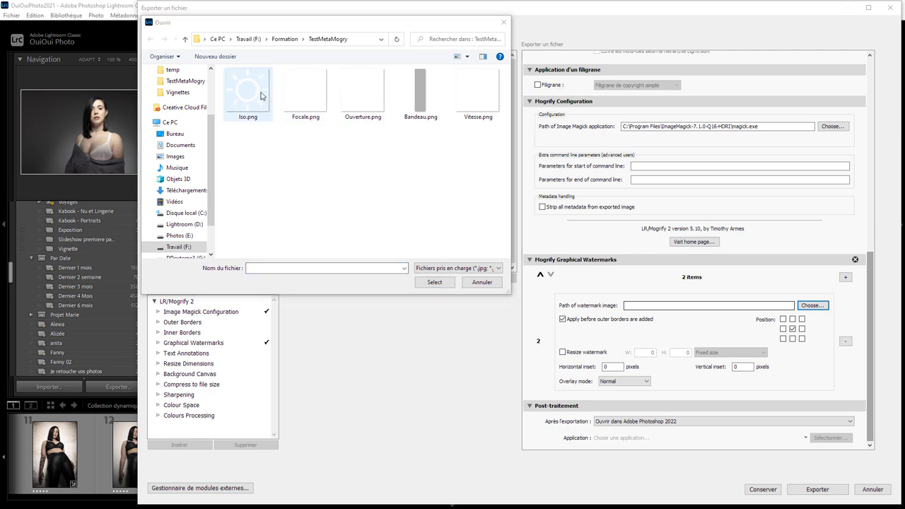
pyautogui.click(366, 106)
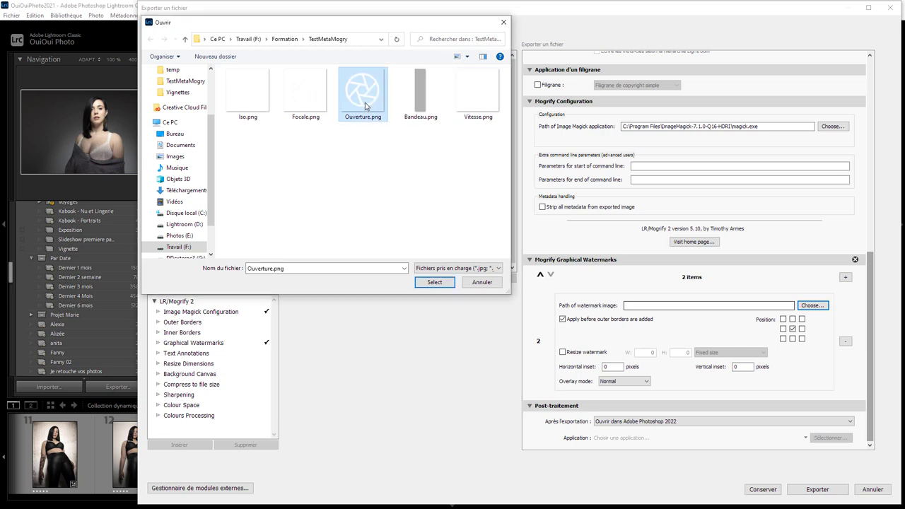
pyautogui.doubleClick(365, 106)
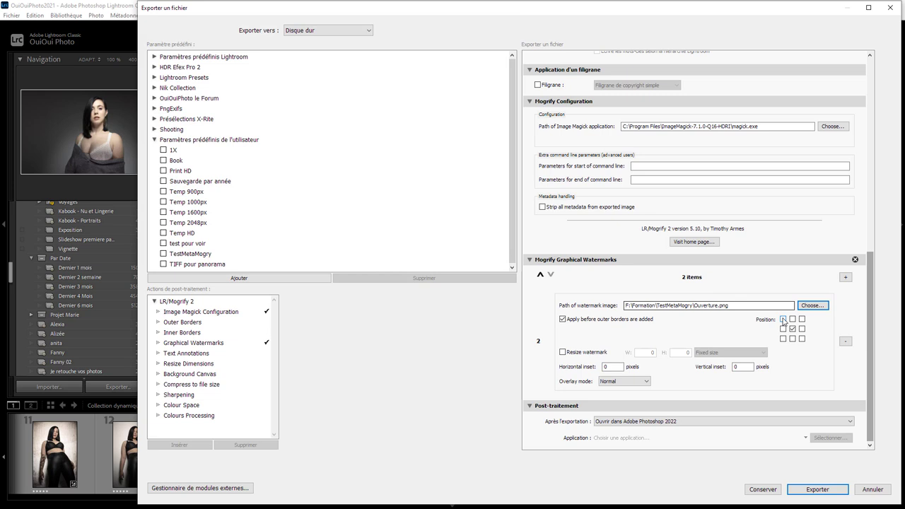
# Anchor Ouverture.png top-left and resize it to a fixed 64 × 64 pixels
pyautogui.click(782, 319)
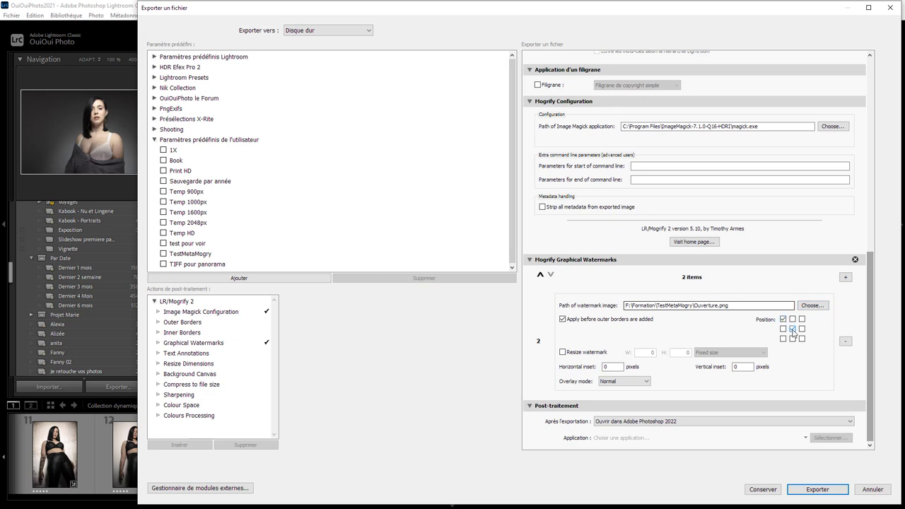
pyautogui.click(590, 352)
pyautogui.doubleClick(651, 351)
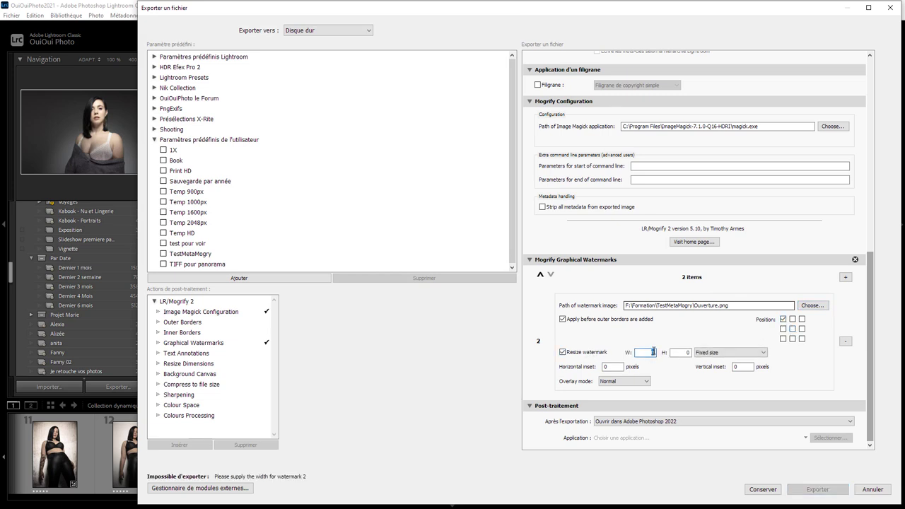
pyautogui.write('764')
pyautogui.press('Tab')
pyautogui.write('64')
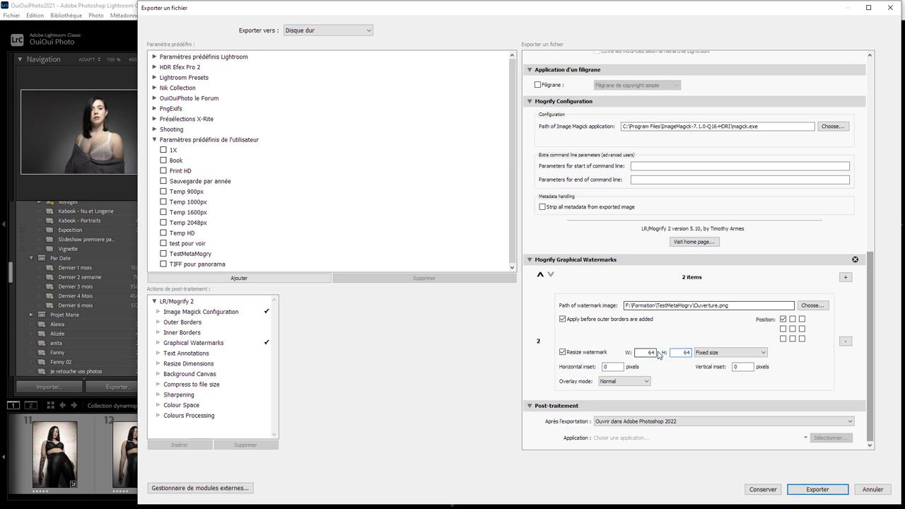
pyautogui.click(718, 358)
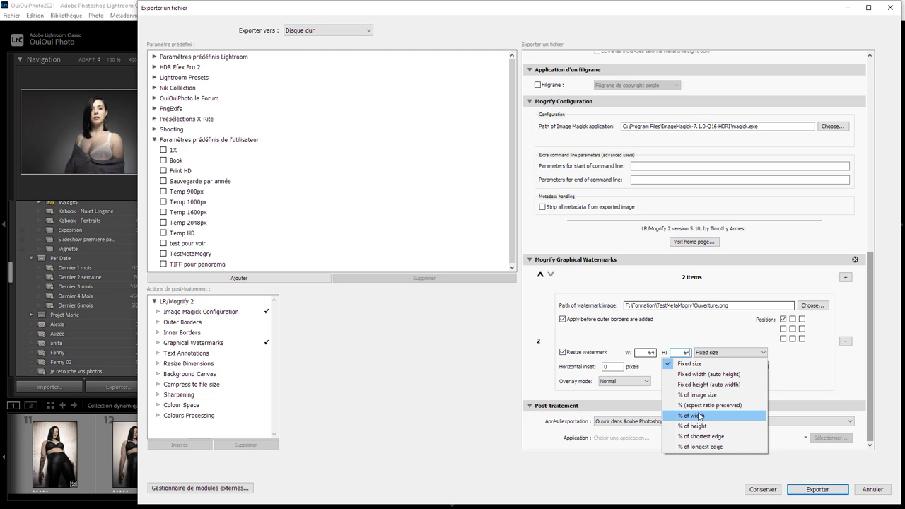
pyautogui.click(644, 340)
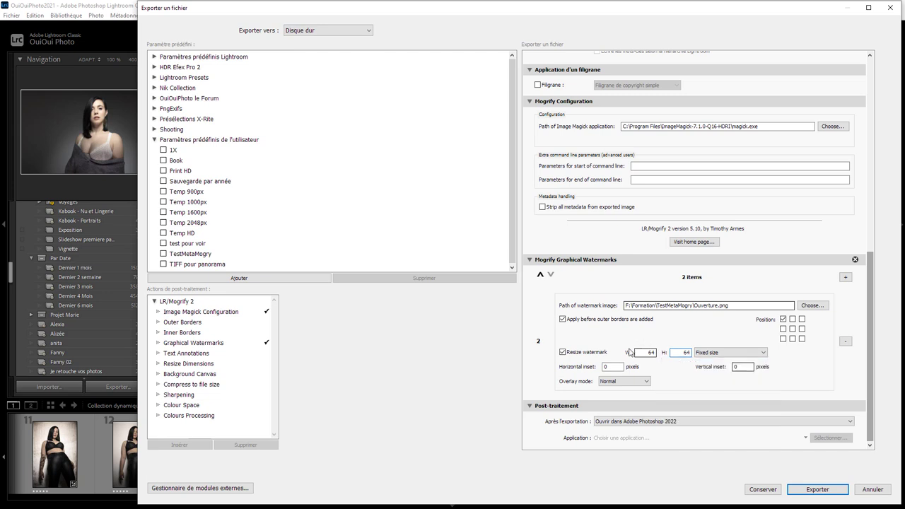
pyautogui.click(608, 367)
# Adjust the watermark insets and update TestMetaMogry with the current settings
pyautogui.click(616, 366)
pyautogui.click(742, 367)
pyautogui.write('64')
pyautogui.rightClick(202, 255)
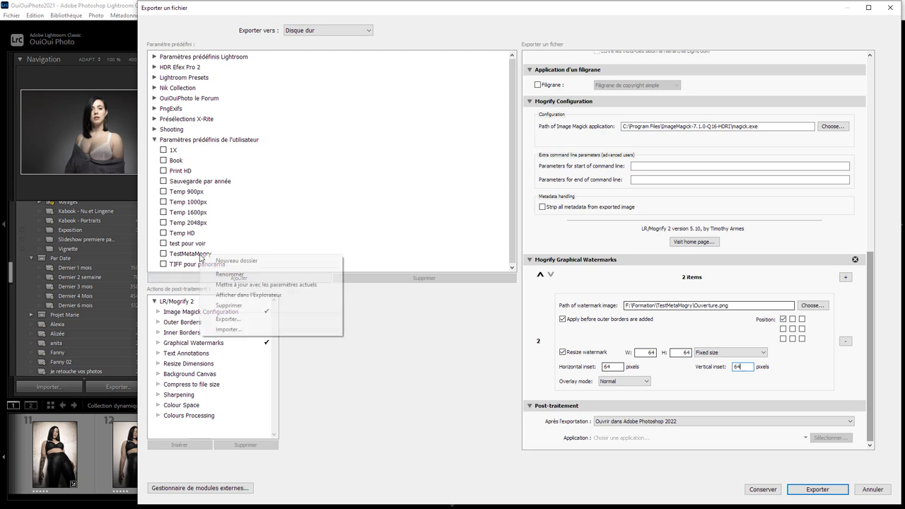
pyautogui.click(255, 284)
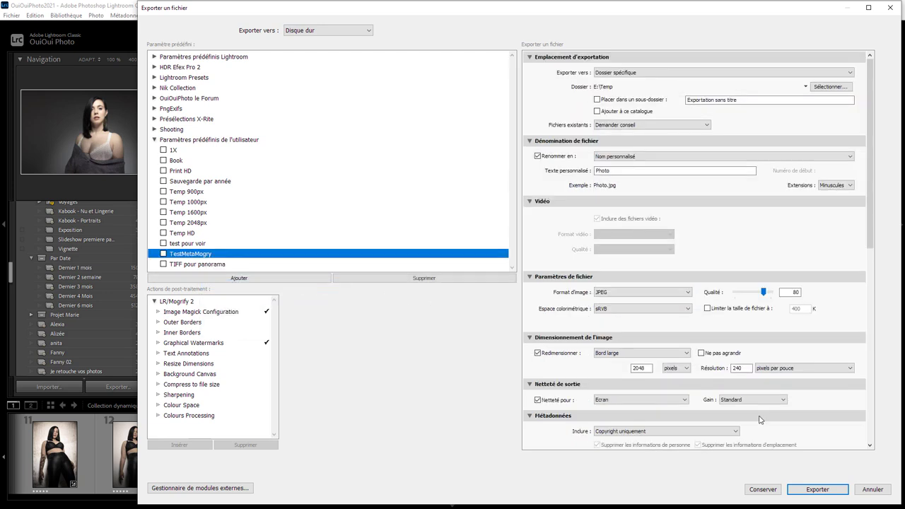
# Export the photo with both watermarks, overwriting E:\Temp\Photo.jpg
pyautogui.click(817, 489)
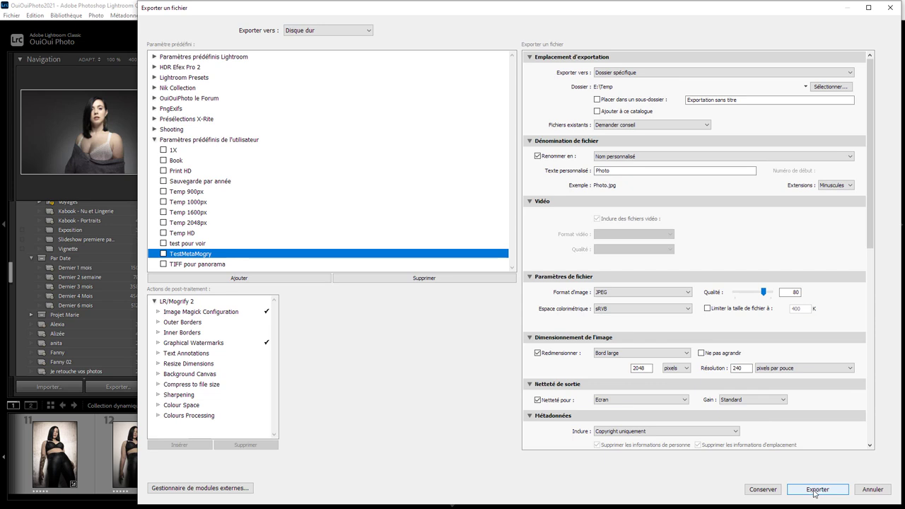
pyautogui.click(817, 489)
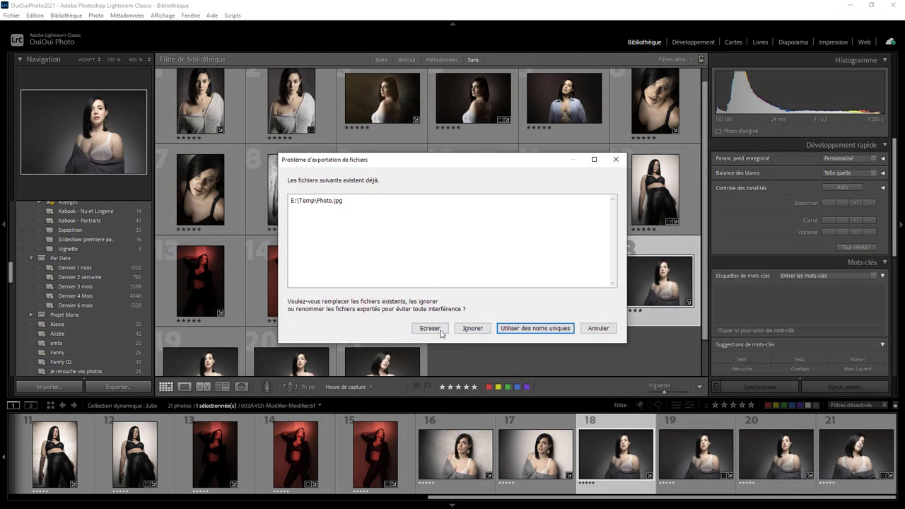
pyautogui.click(438, 329)
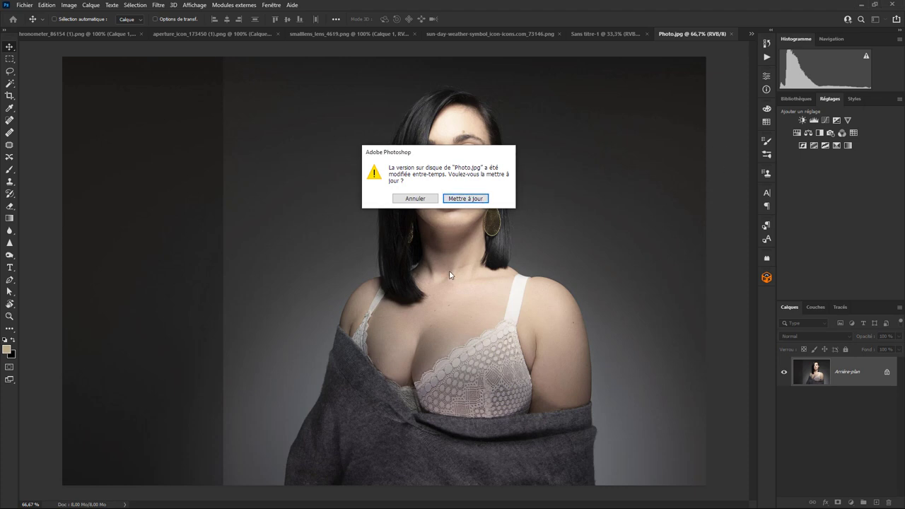
# Reload Photo.jpg in Photoshop to show the aperture icon over the left band
pyautogui.click(464, 200)
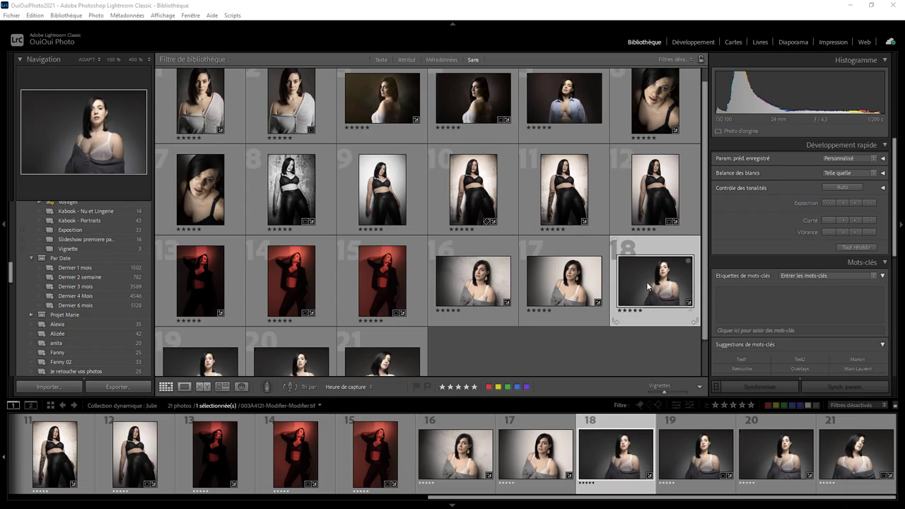
# Open the export dialog for photo 18 with the TestMetaMogry preset loaded
pyautogui.rightClick(644, 281)
pyautogui.moveTo(673, 461)
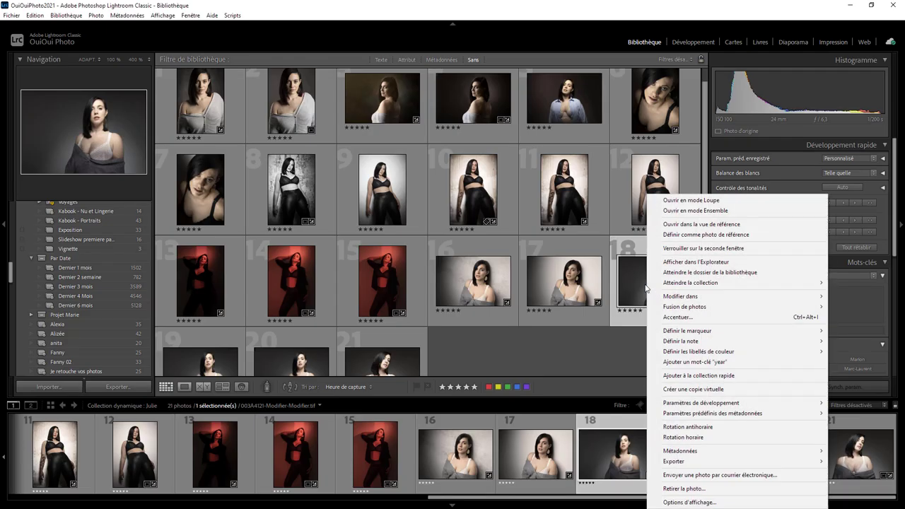
pyautogui.click(548, 43)
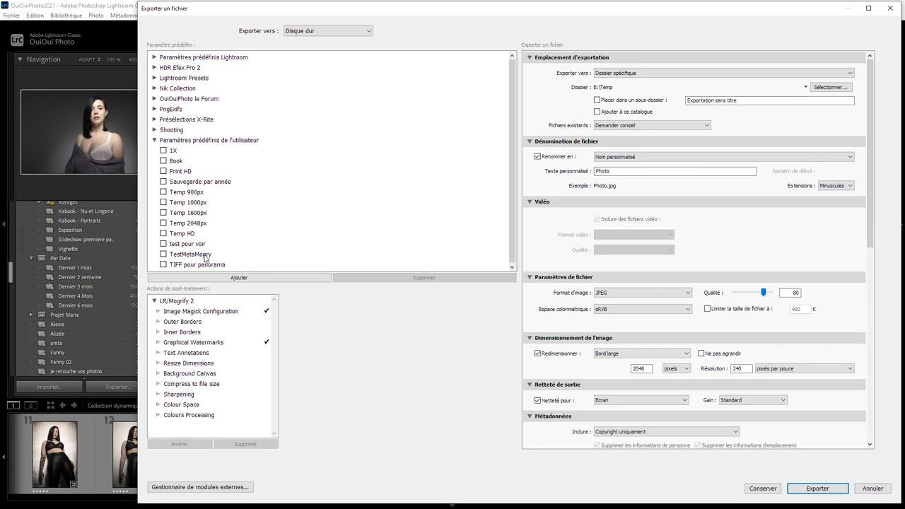
pyautogui.click(205, 255)
pyautogui.moveTo(869, 244); pyautogui.dragTo(867, 432)
# Add a third watermark using Vitesse.png at top-left, 64×64 px, insets 64 and 148
pyautogui.click(845, 293)
pyautogui.click(811, 323)
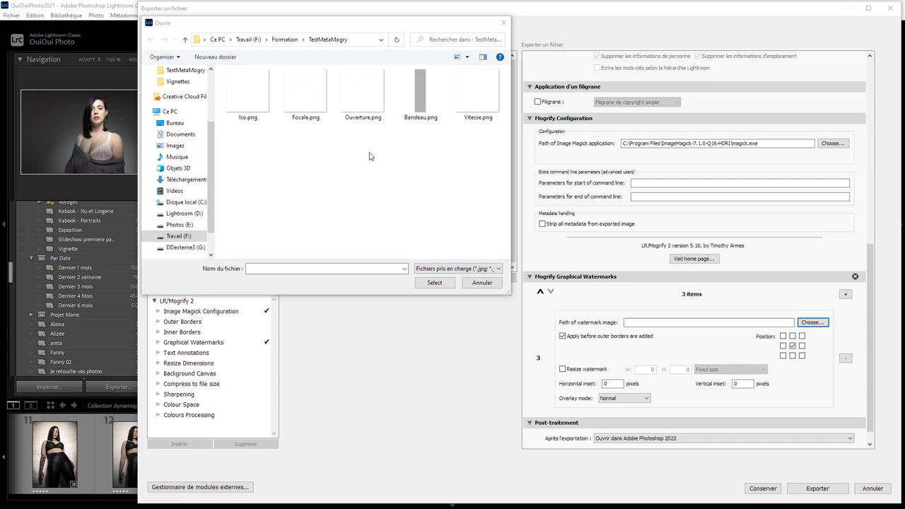
pyautogui.doubleClick(474, 100)
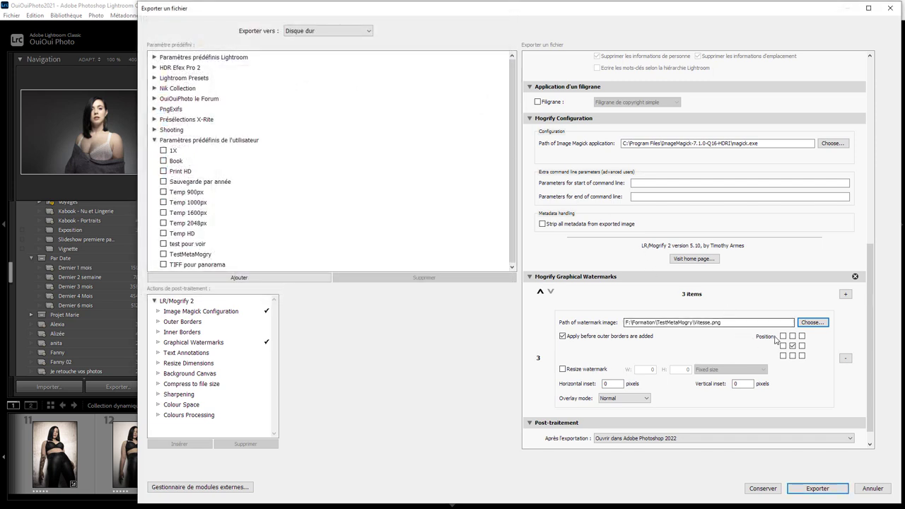
pyautogui.click(782, 335)
pyautogui.click(589, 368)
pyautogui.click(655, 370)
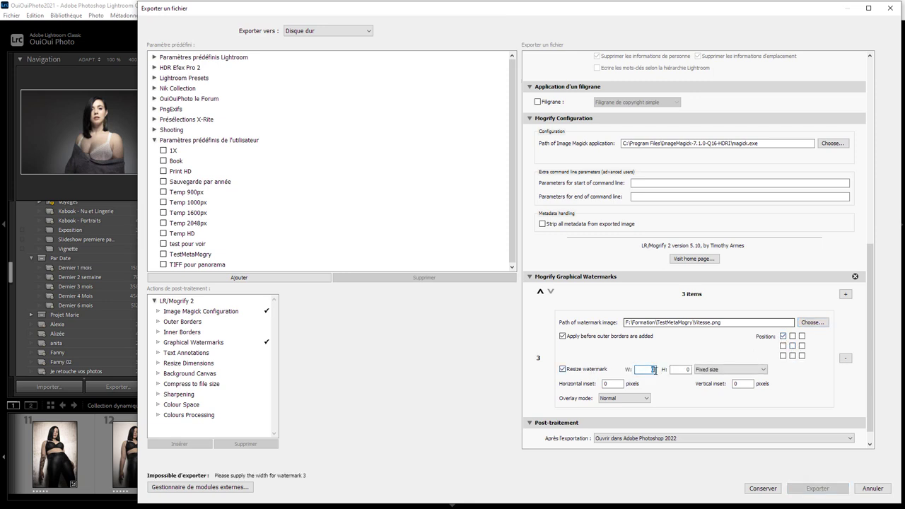
pyautogui.write('64')
pyautogui.press('Tab')
pyautogui.click(608, 383)
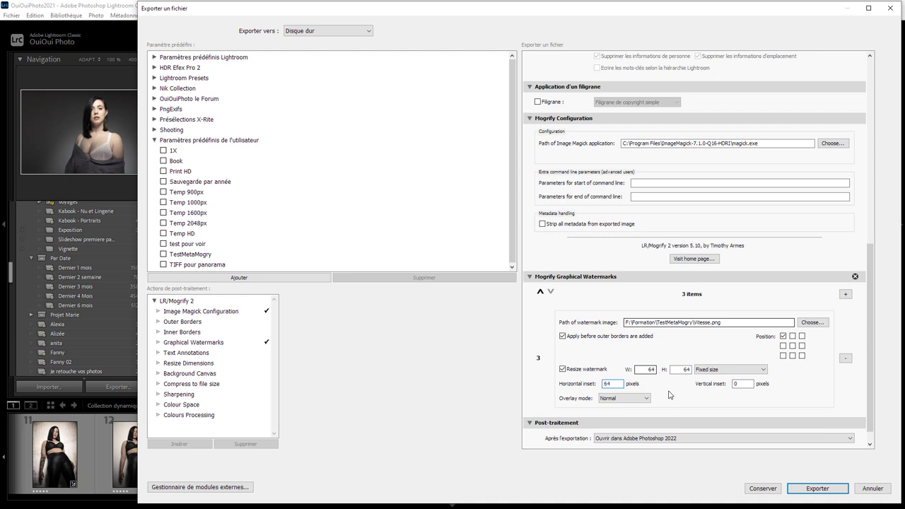
pyautogui.click(739, 383)
pyautogui.write('148')
# Add a fourth watermark using Iso.png anchored top-left
pyautogui.click(845, 295)
pyautogui.click(811, 323)
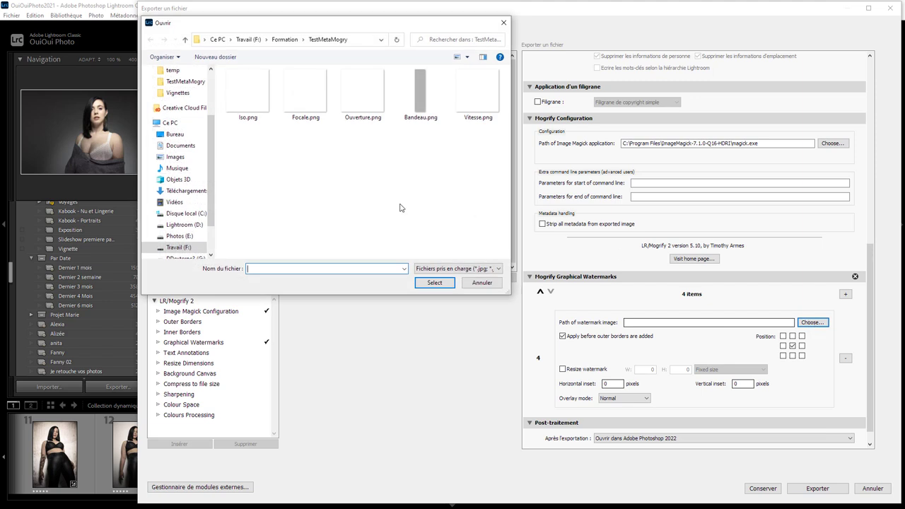
pyautogui.doubleClick(246, 104)
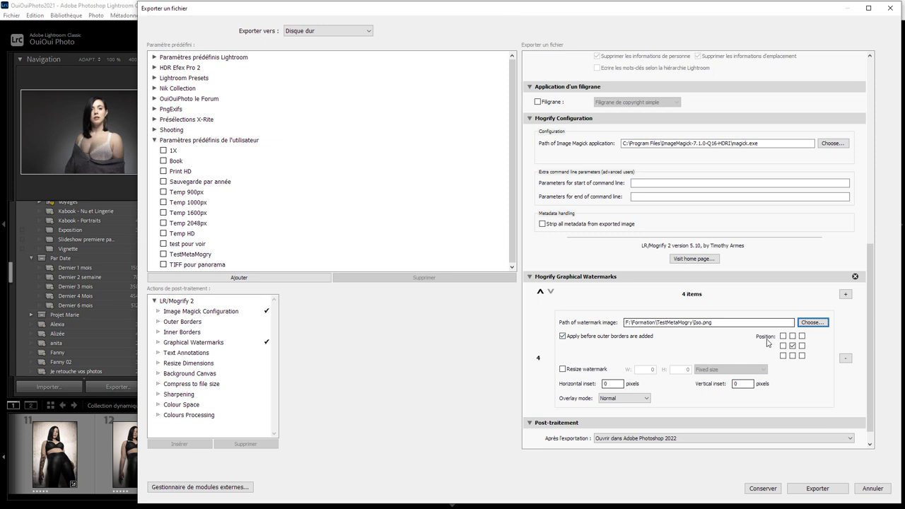
pyautogui.click(782, 335)
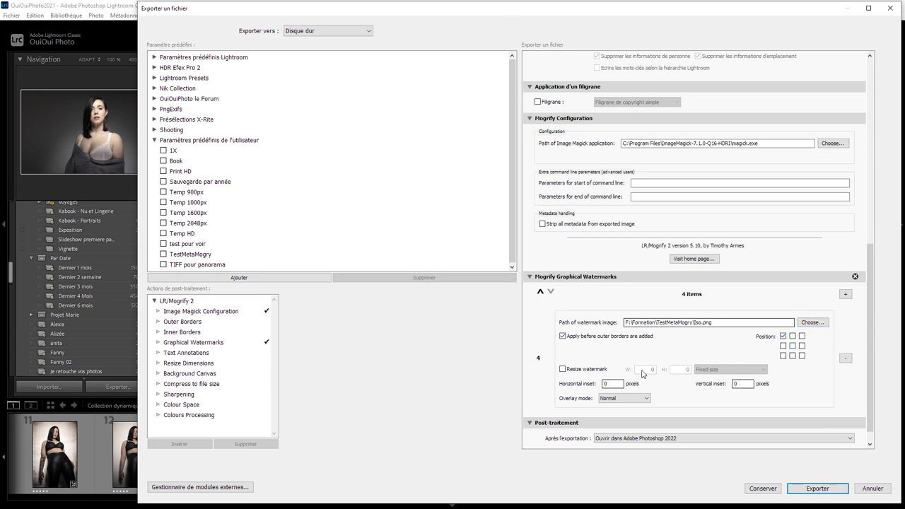
# Resize the Iso.png watermark to 64×64 px with insets 64 and 232
pyautogui.click(562, 369)
pyautogui.click(646, 369)
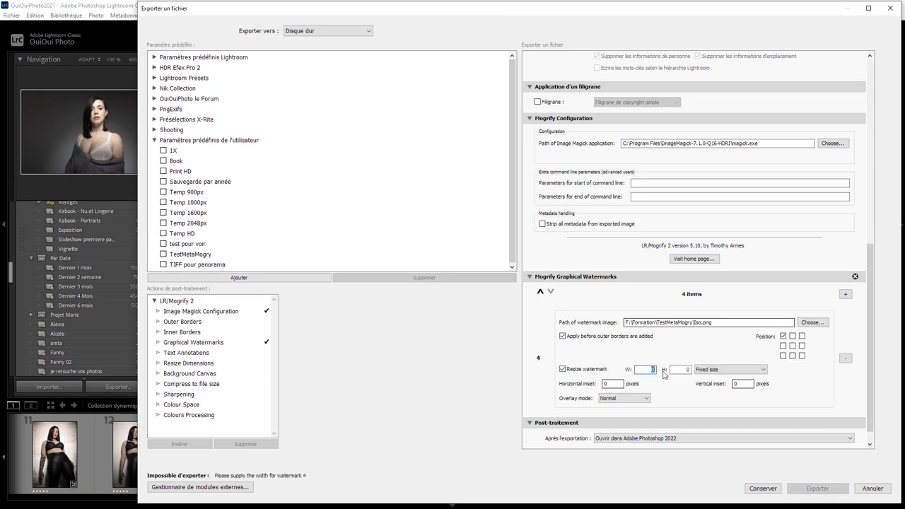
pyautogui.write('64')
pyautogui.press('Tab')
pyautogui.write('64')
pyautogui.press('Tab')
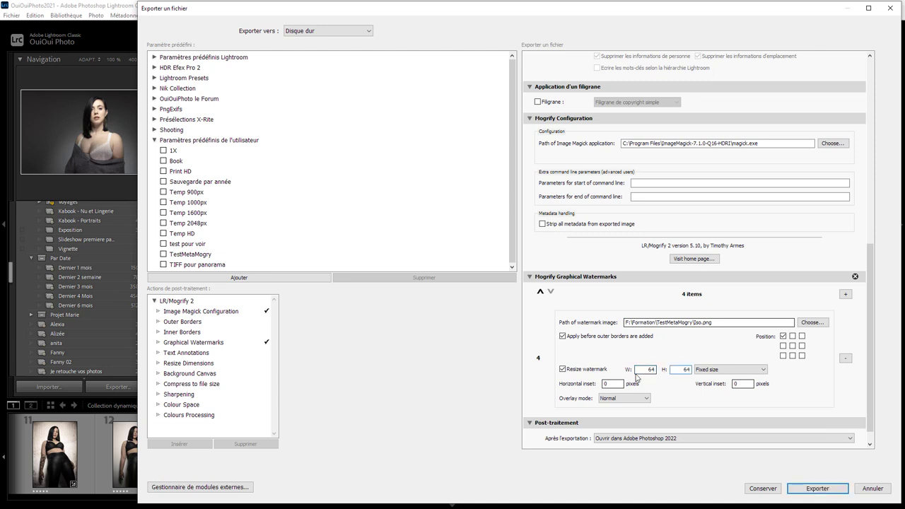
pyautogui.write('64')
pyautogui.press('Tab')
pyautogui.write('32')
# Add a fifth watermark using Focale.png anchored top-left
pyautogui.click(844, 294)
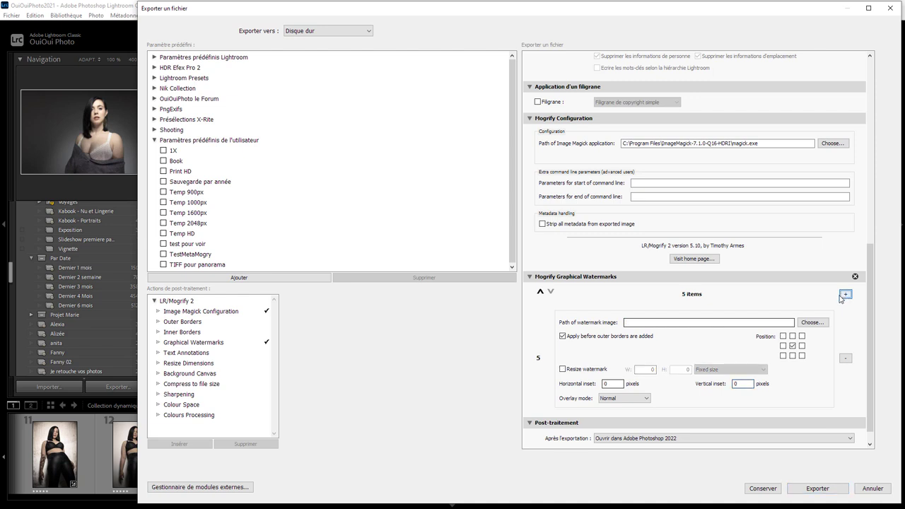
pyautogui.click(811, 322)
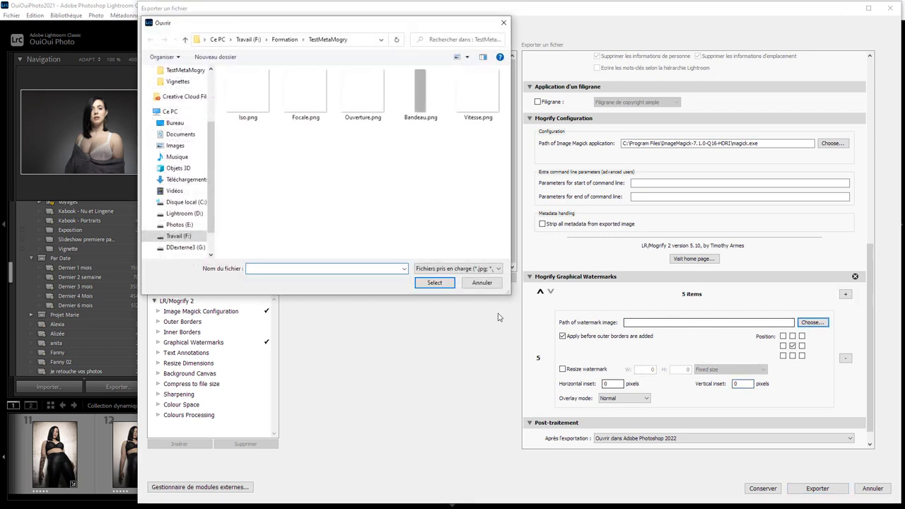
pyautogui.click(305, 106)
pyautogui.doubleClick(314, 106)
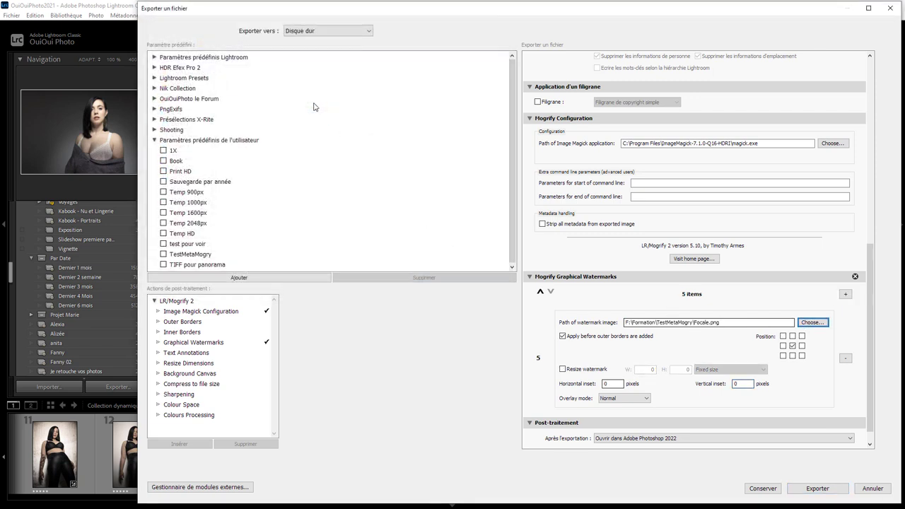
pyautogui.click(783, 335)
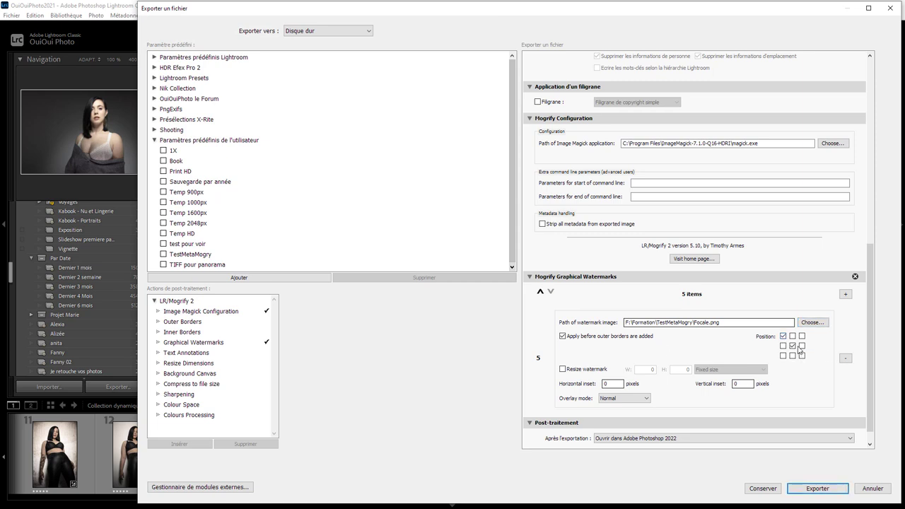
# Resize Focale.png to 64×64 px, set insets 64 and 316, and update the TestMetaMogry preset
pyautogui.click(562, 369)
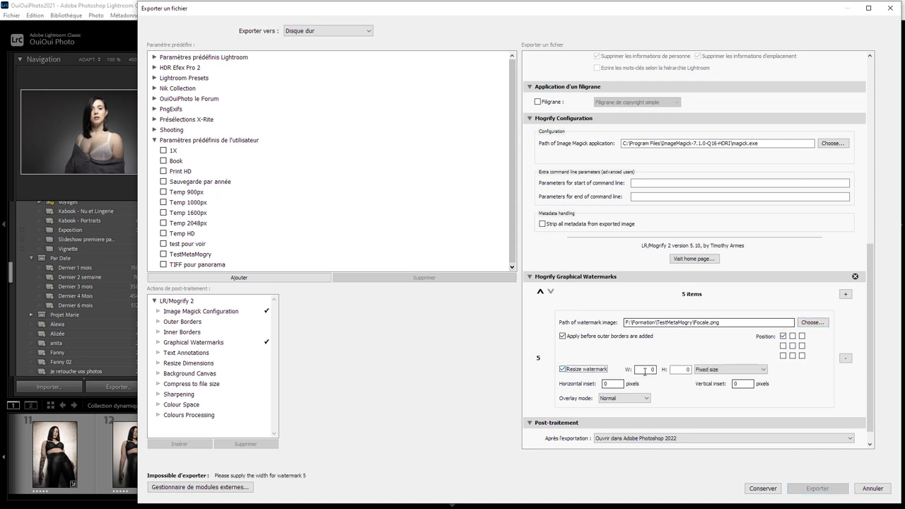
pyautogui.doubleClick(649, 369)
pyautogui.write('64')
pyautogui.press('Tab')
pyautogui.write('64')
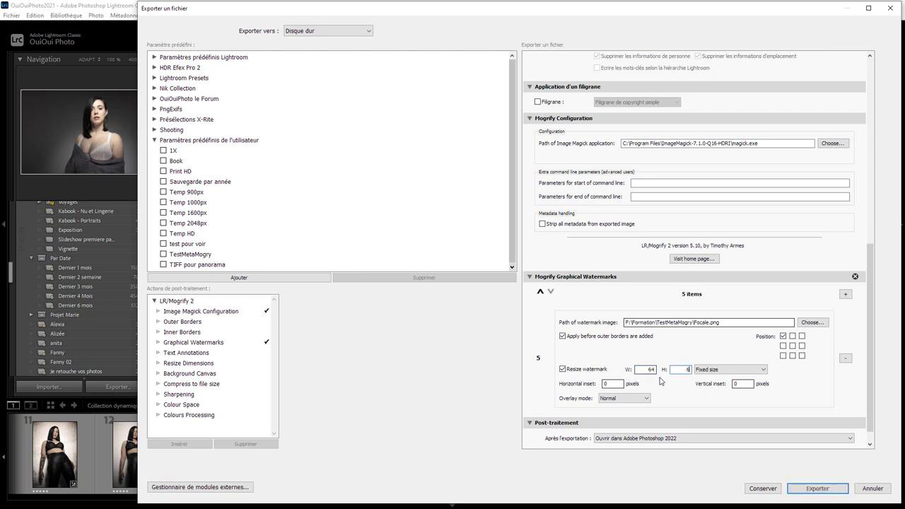
pyautogui.doubleClick(621, 384)
pyautogui.write('64')
pyautogui.doubleClick(739, 385)
pyautogui.write('316')
pyautogui.rightClick(189, 257)
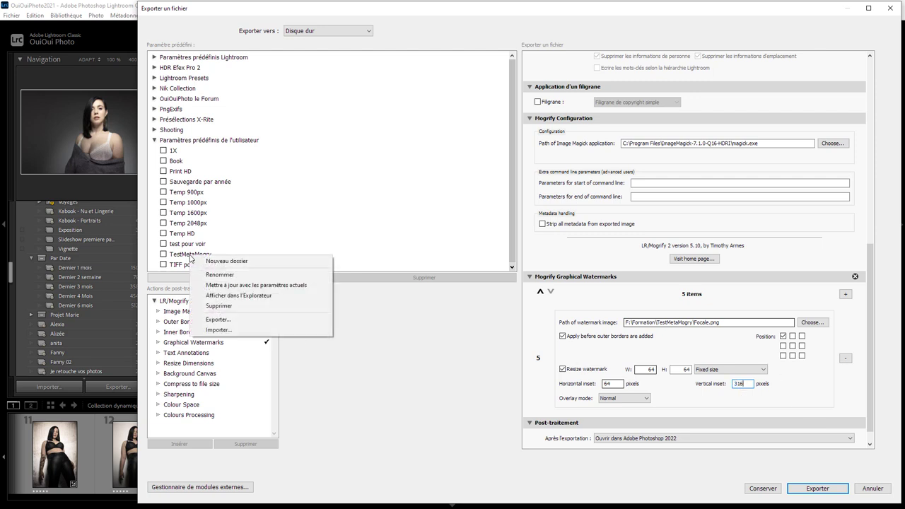
pyautogui.click(257, 285)
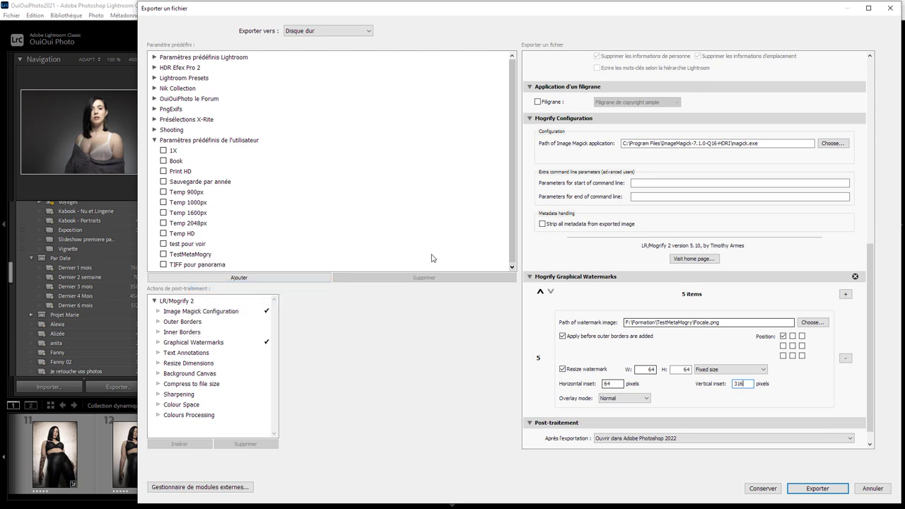
# Export the photo over the existing Photo.jpg and reload it in Photoshop
pyautogui.click(817, 487)
pyautogui.click(428, 329)
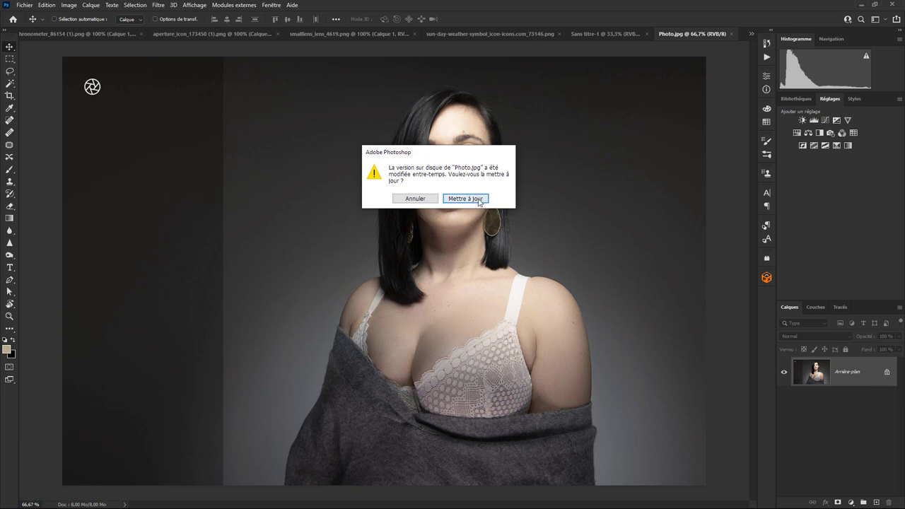
pyautogui.press('Return')
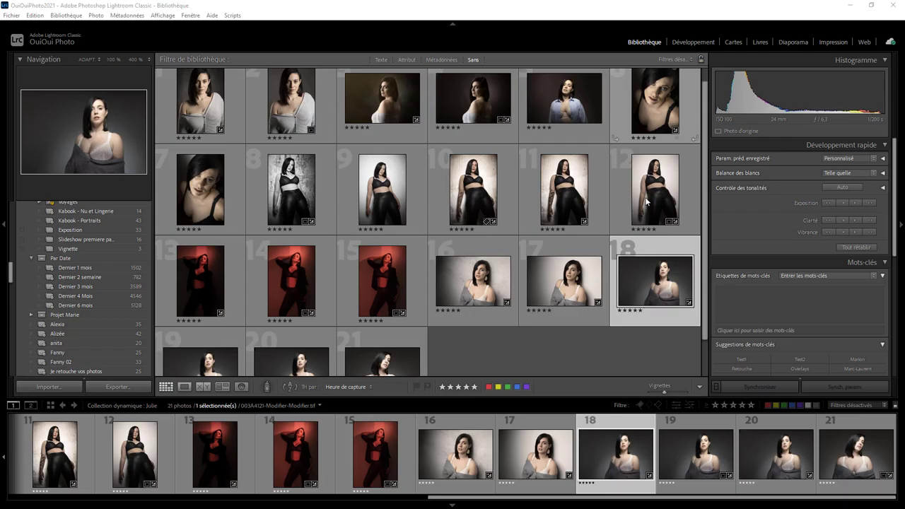
pyautogui.rightClick(654, 282)
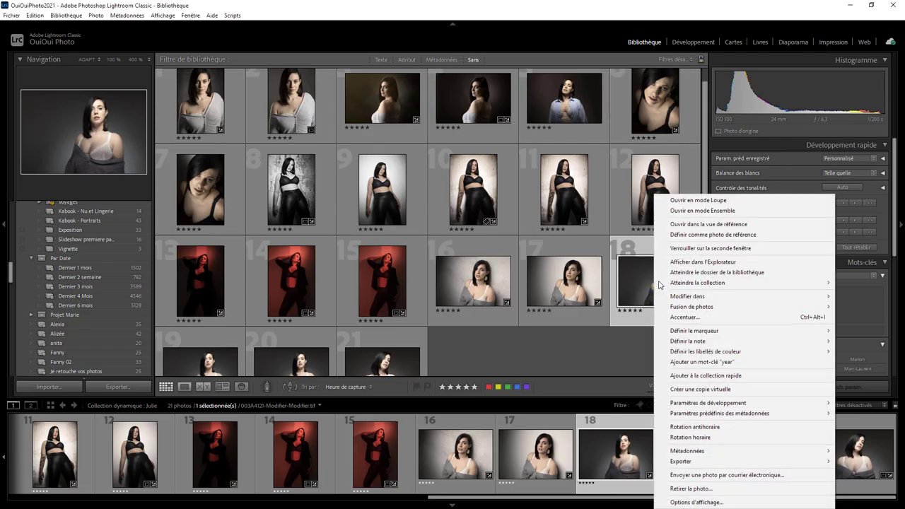
# Load TestMetaMogry, add the Text Annotations action, and clear its existing annotations
pyautogui.moveTo(680, 460)
pyautogui.click(576, 44)
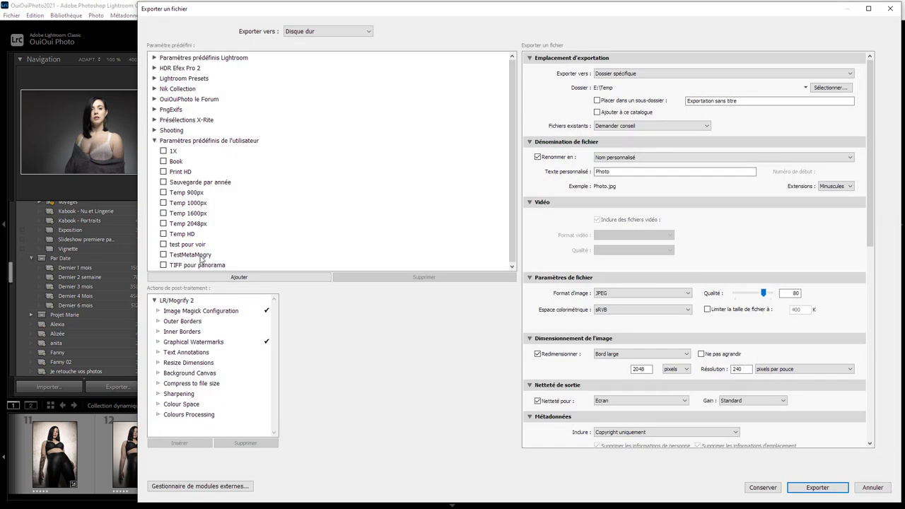
pyautogui.click(201, 254)
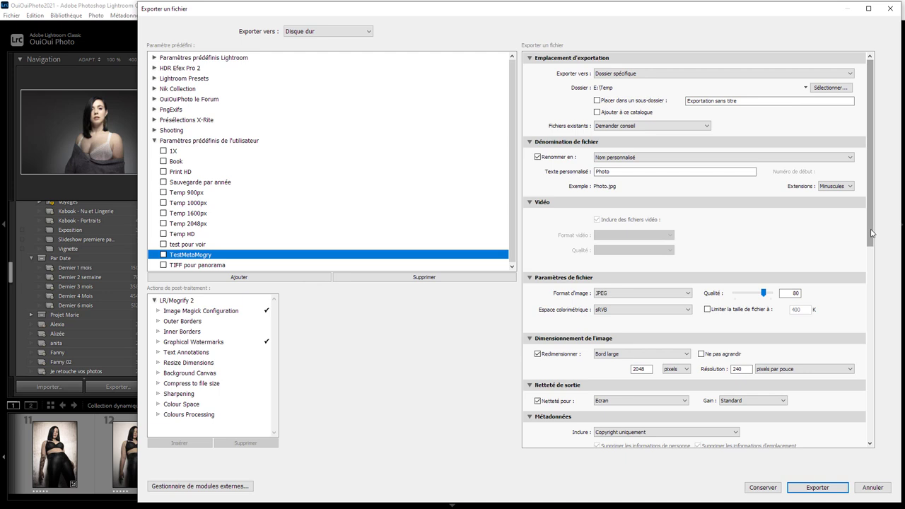
pyautogui.click(869, 405)
pyautogui.click(868, 403)
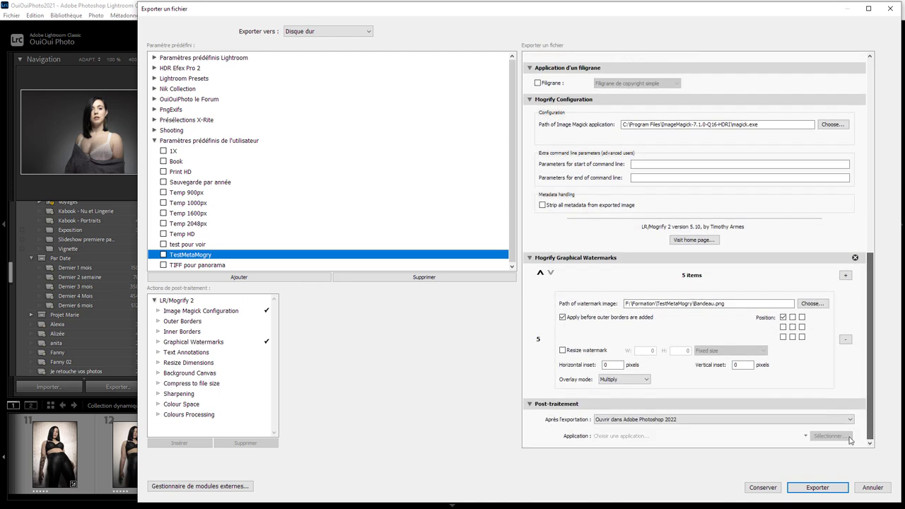
pyautogui.click(201, 356)
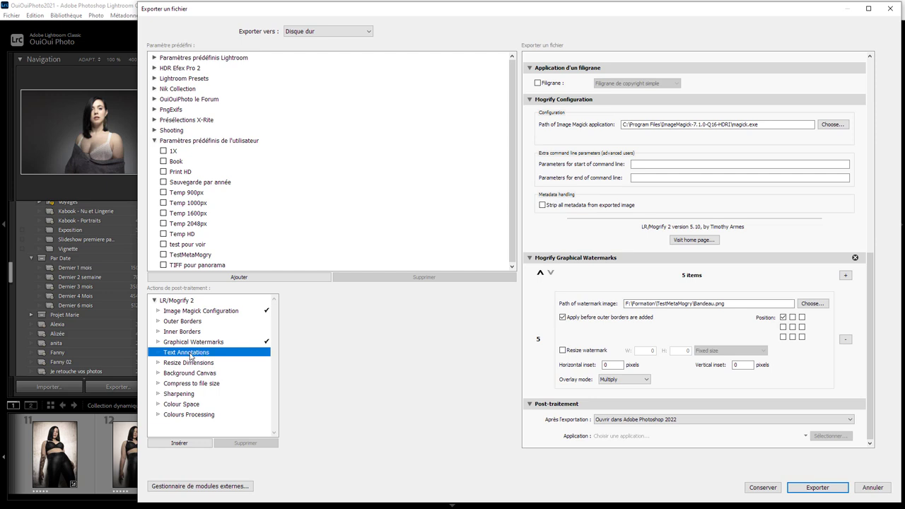
pyautogui.doubleClick(189, 355)
pyautogui.moveTo(874, 200); pyautogui.dragTo(880, 426)
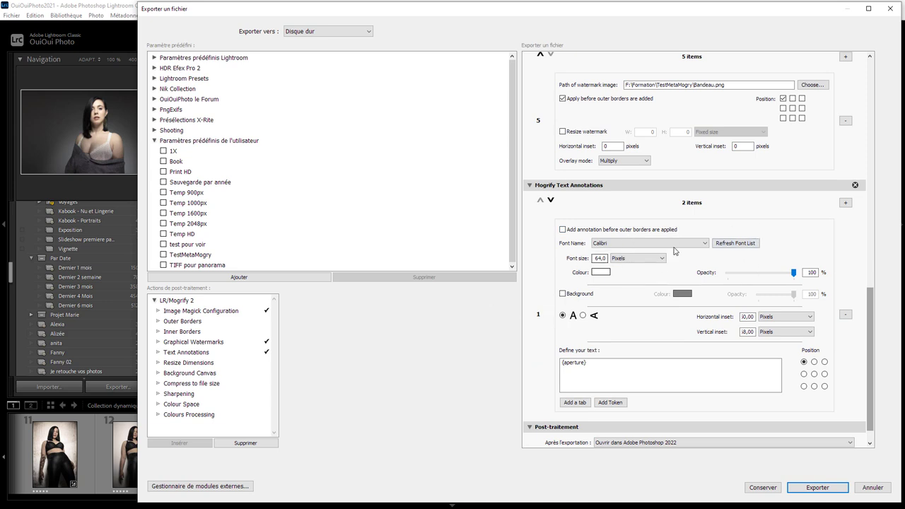
pyautogui.click(845, 315)
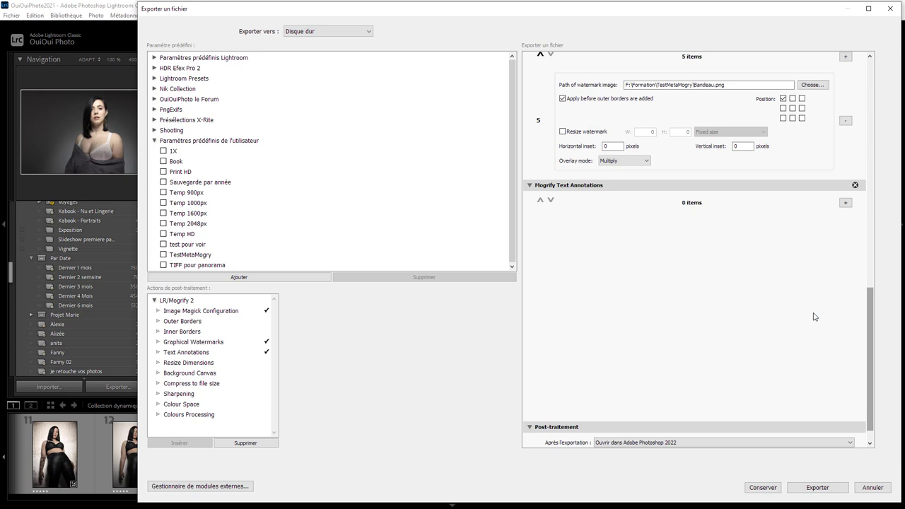
# Add a text annotation using the Roboto Condensed Light font
pyautogui.click(845, 203)
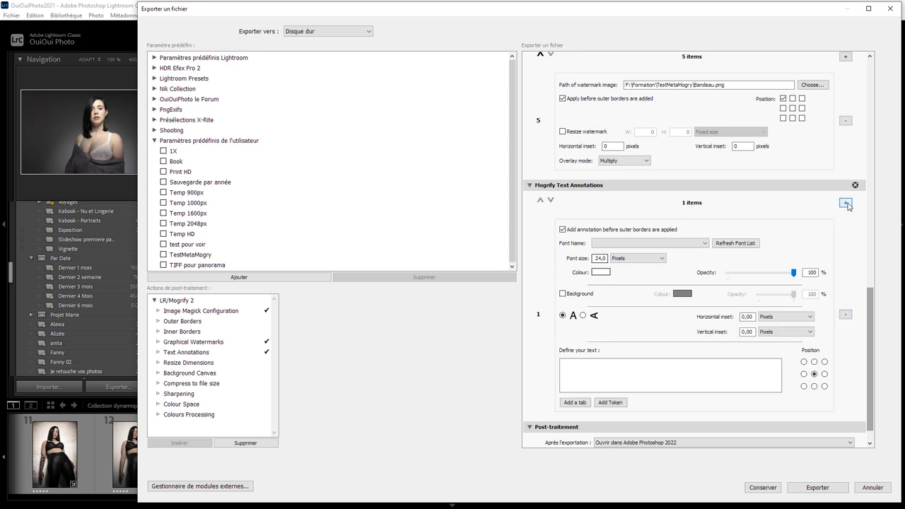
pyautogui.click(701, 245)
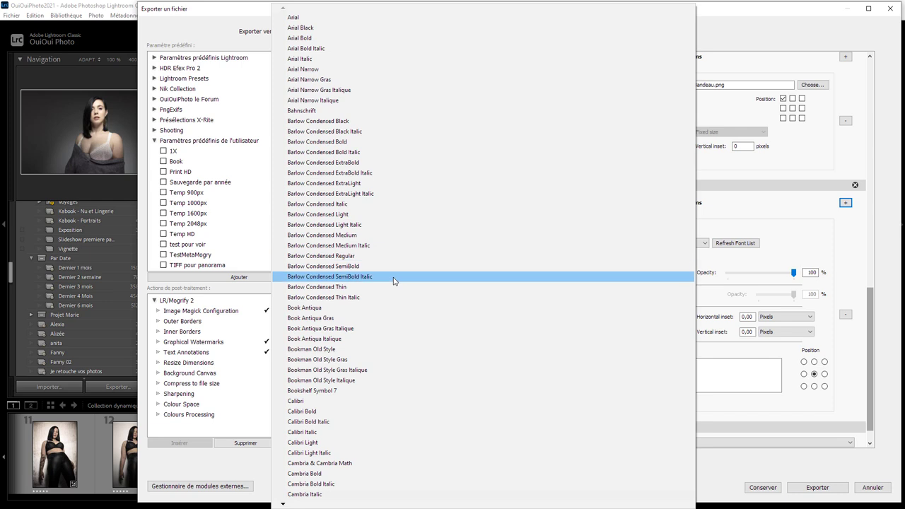
pyautogui.press('r')
pyautogui.press('Down')
pyautogui.press('Down')
pyautogui.press('Down')
pyautogui.press('Down')
pyautogui.press('Down')
pyautogui.press('Down')
pyautogui.press('Down')
pyautogui.press('Down')
pyautogui.press('Down')
pyautogui.press('Down')
pyautogui.press('Down')
pyautogui.press('Down')
pyautogui.press('Down')
pyautogui.press('Down')
pyautogui.press('Down')
pyautogui.press('Down')
pyautogui.press('Down')
pyautogui.press('Up')
pyautogui.press('Down')
pyautogui.press('Down')
pyautogui.press('Down')
pyautogui.press('Down')
pyautogui.press('Down')
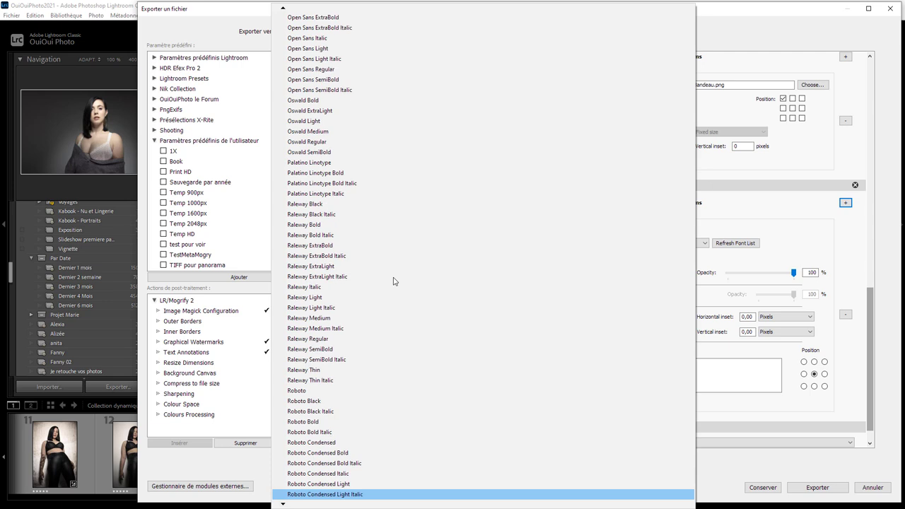
pyautogui.press('Up')
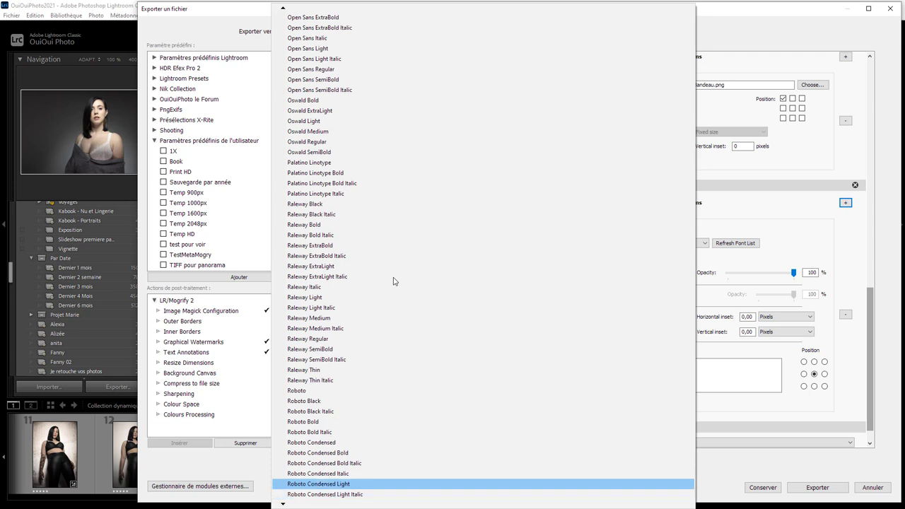
pyautogui.press('Return')
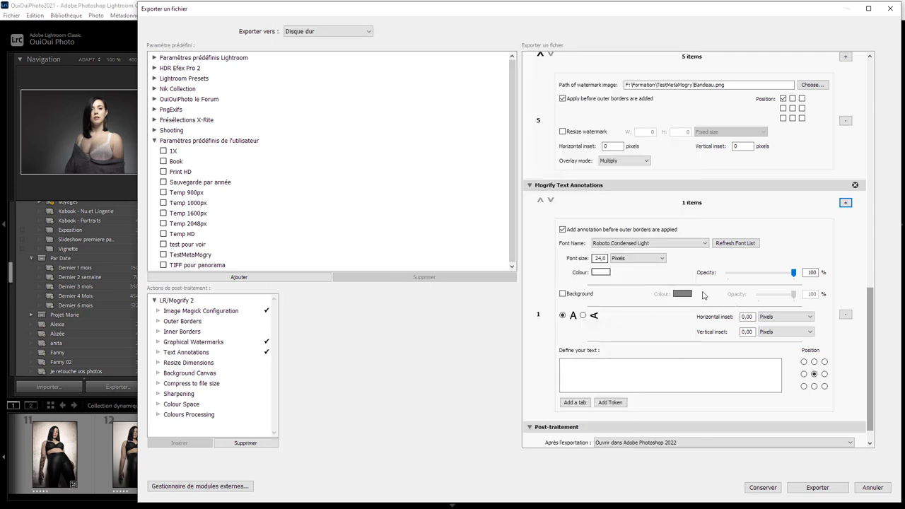
# Set the annotation to 60 px, insets 148 and 64, anchored top-left
pyautogui.moveTo(607, 258); pyautogui.dragTo(587, 258)
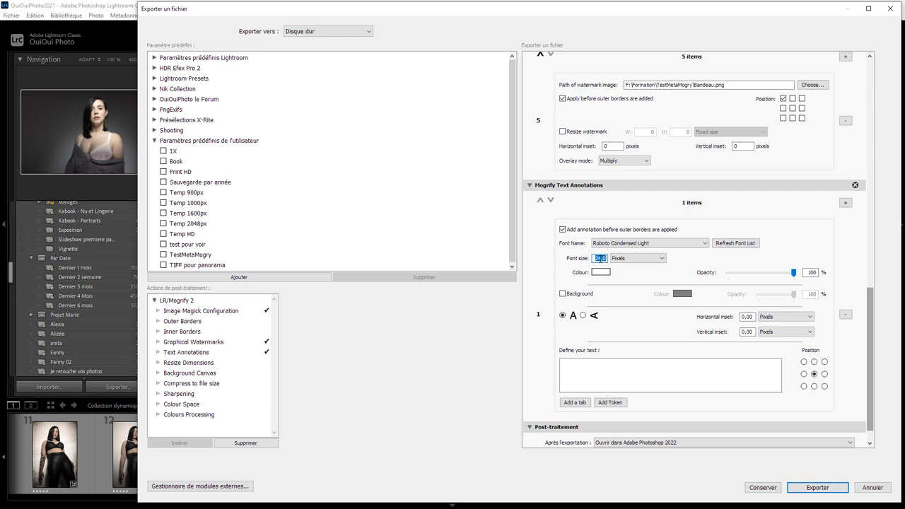
pyautogui.write('60')
pyautogui.click(747, 316)
pyautogui.write('148')
pyautogui.click(744, 334)
pyautogui.write('64')
pyautogui.click(804, 361)
pyautogui.click(603, 366)
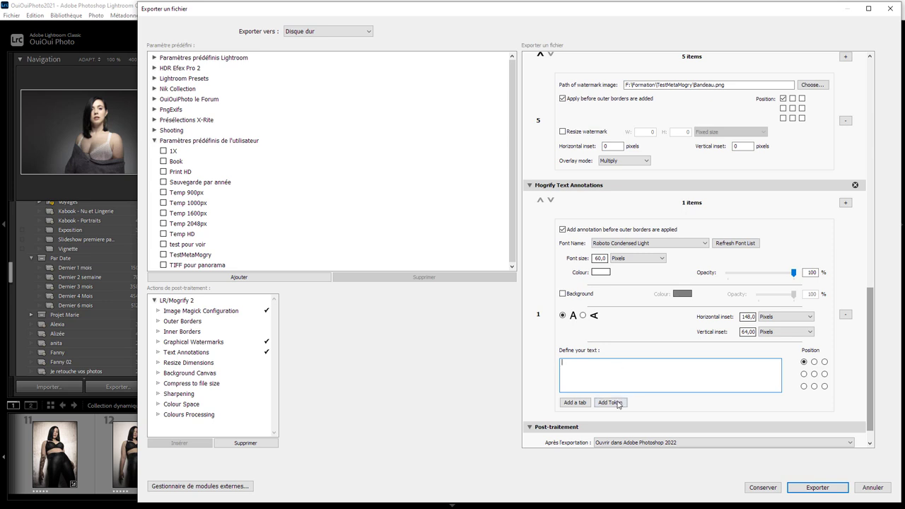
# Insert the EXIF Aperture token into the annotation text
pyautogui.click(611, 402)
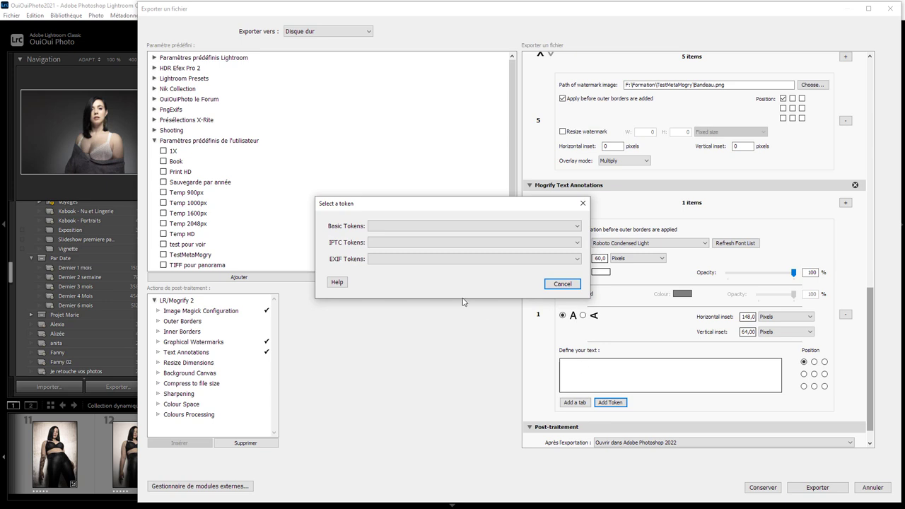
pyautogui.click(392, 263)
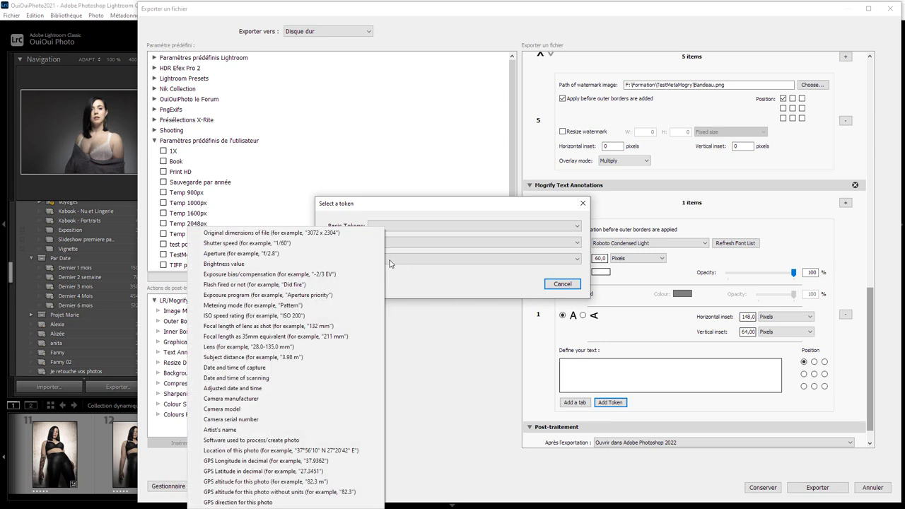
pyautogui.click(248, 254)
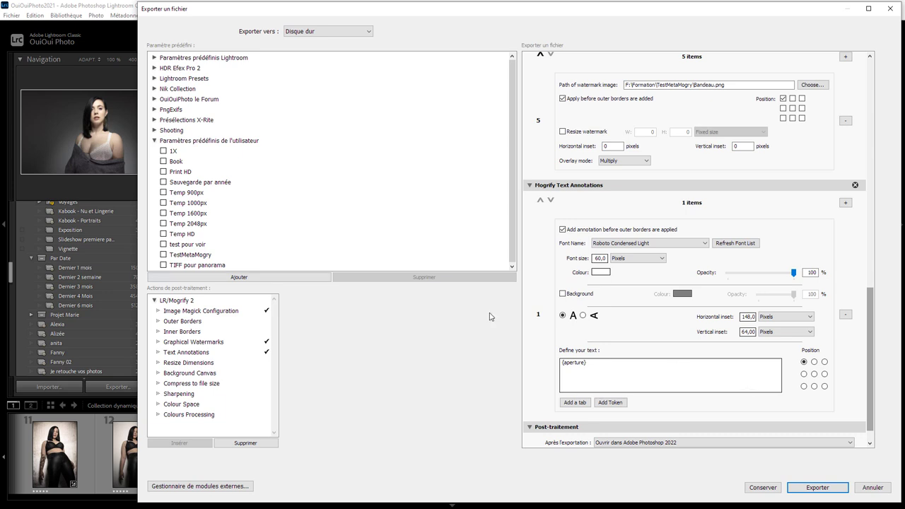
# Update TestMetaMogry with the current settings and re-export over Photo.jpg
pyautogui.rightClick(208, 256)
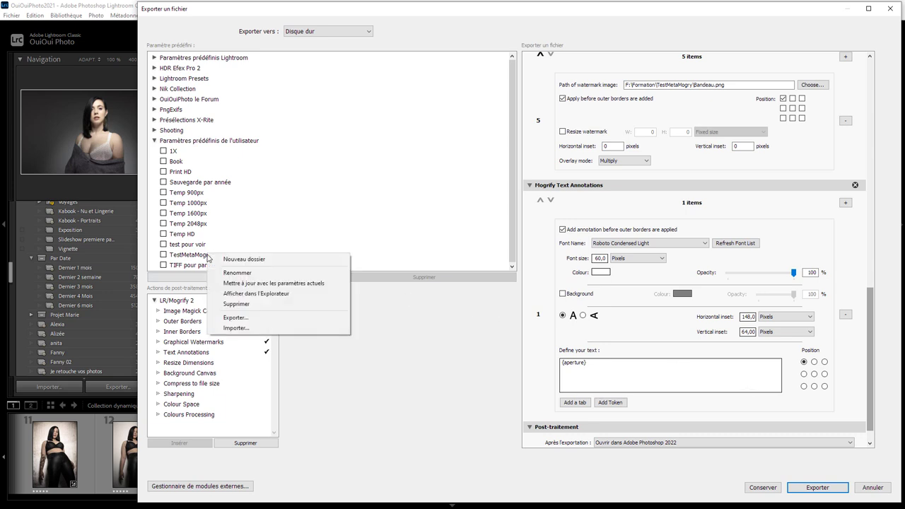
pyautogui.click(262, 284)
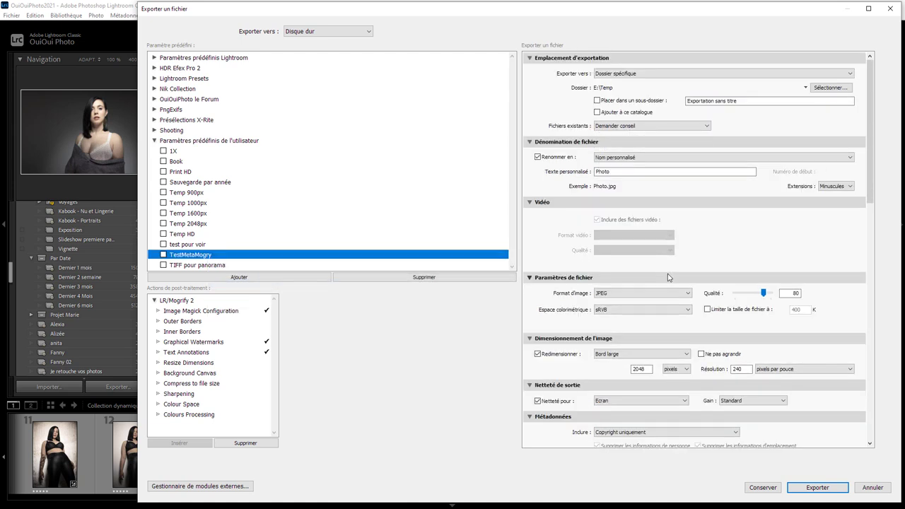
pyautogui.click(816, 487)
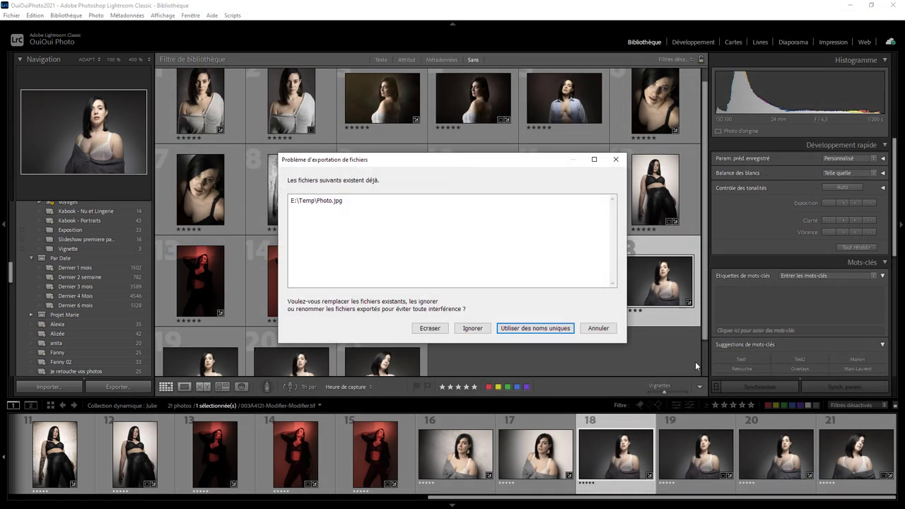
pyautogui.click(429, 328)
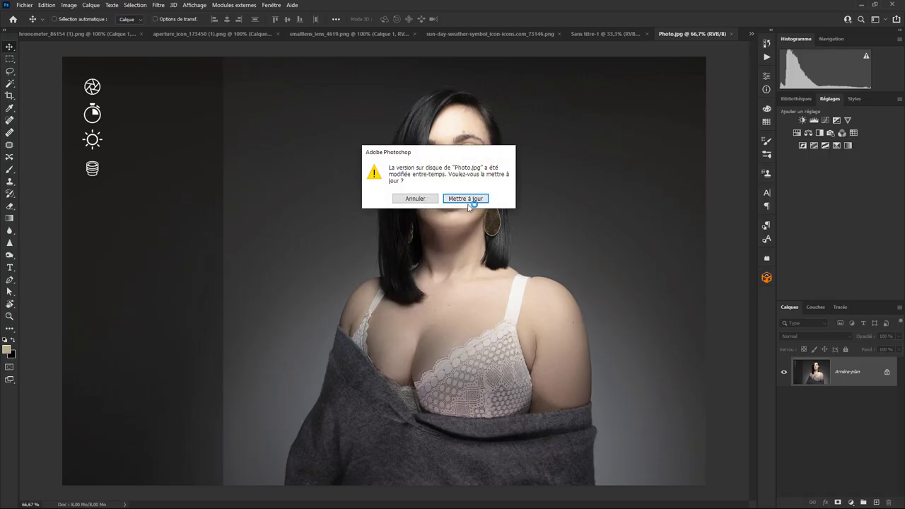
# Reload Photo.jpg in Photoshop to show the f/6.3 aperture annotation
pyautogui.click(468, 202)
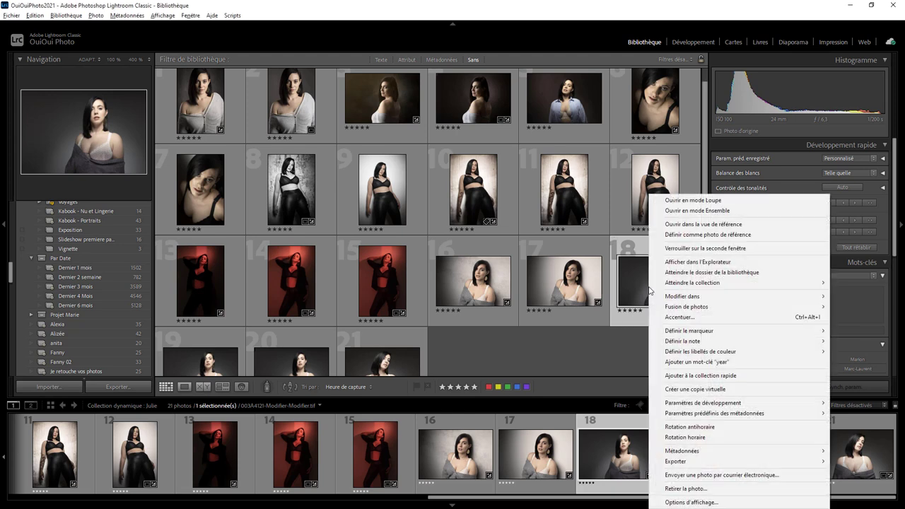
# Reopen TestMetaMogry export settings and change the annotation to 50 px text with a 54 px vertical inset
pyautogui.rightClick(650, 291)
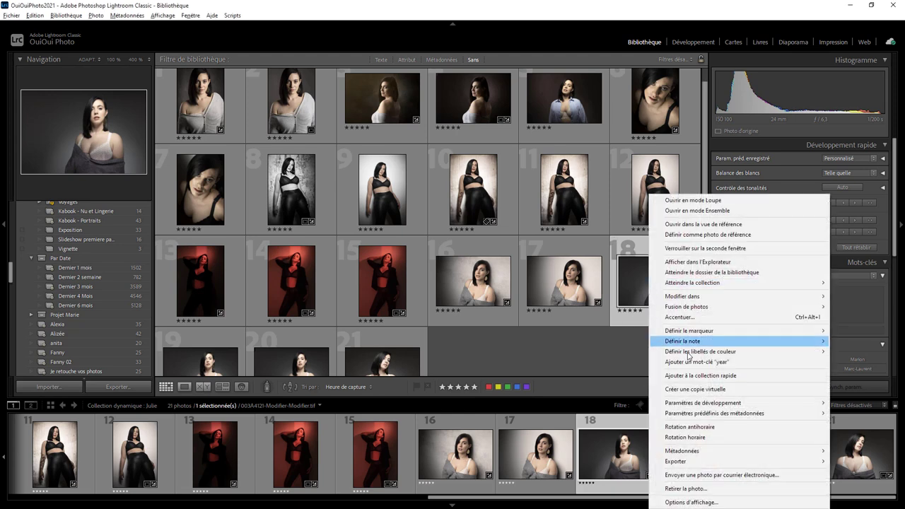
pyautogui.moveTo(742, 461)
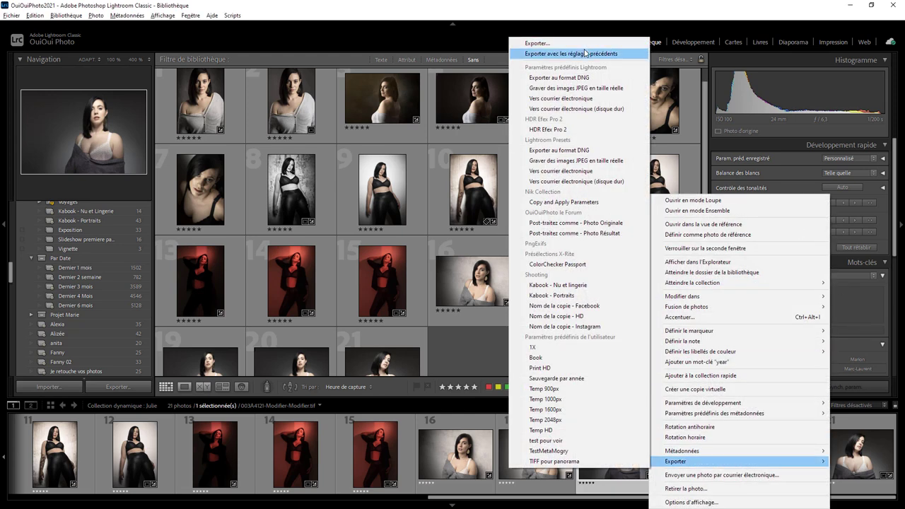
pyautogui.click(560, 44)
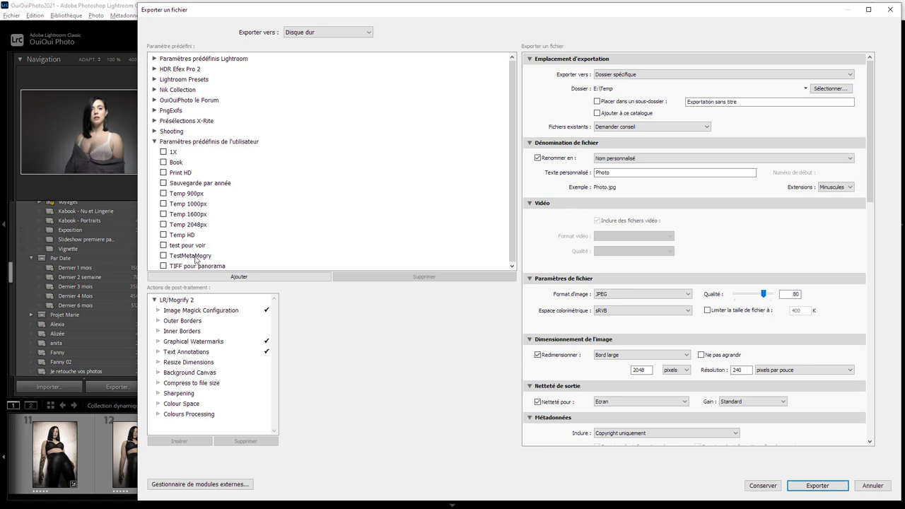
pyautogui.click(196, 257)
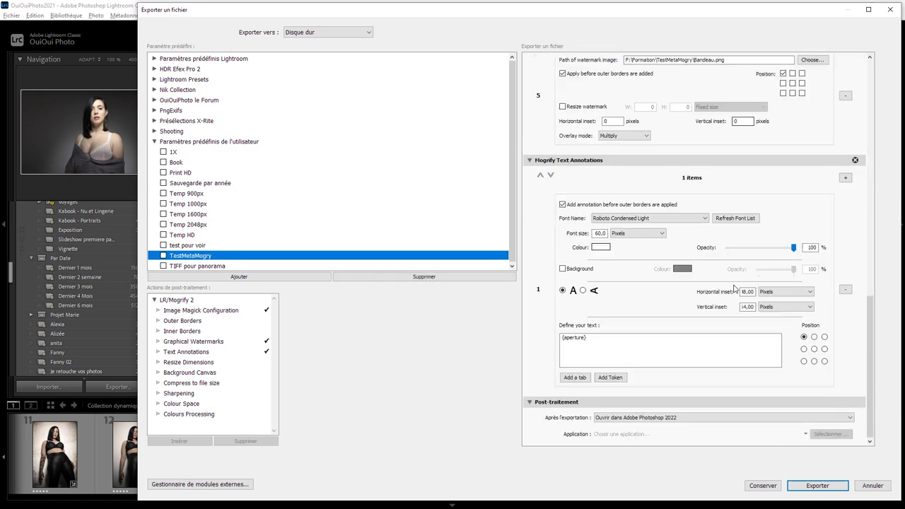
pyautogui.moveTo(609, 234); pyautogui.dragTo(592, 234)
pyautogui.write('50')
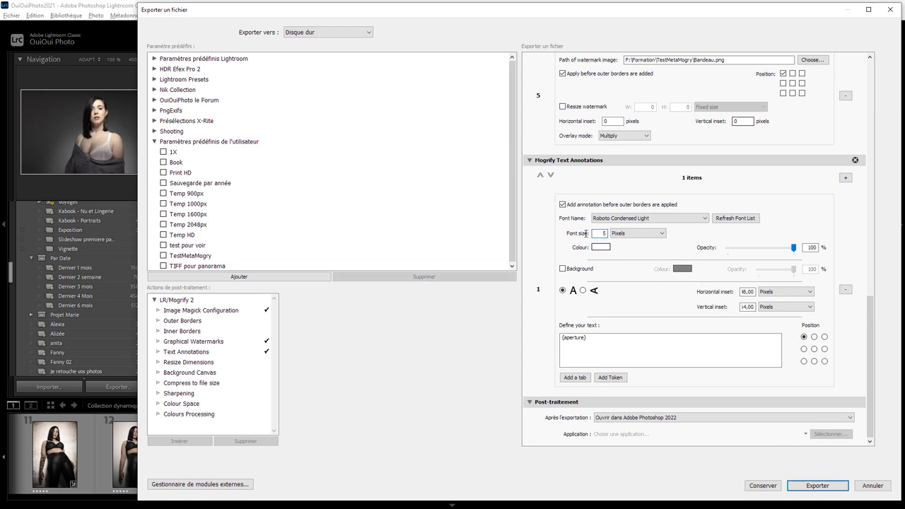
pyautogui.doubleClick(748, 307)
pyautogui.write('5')
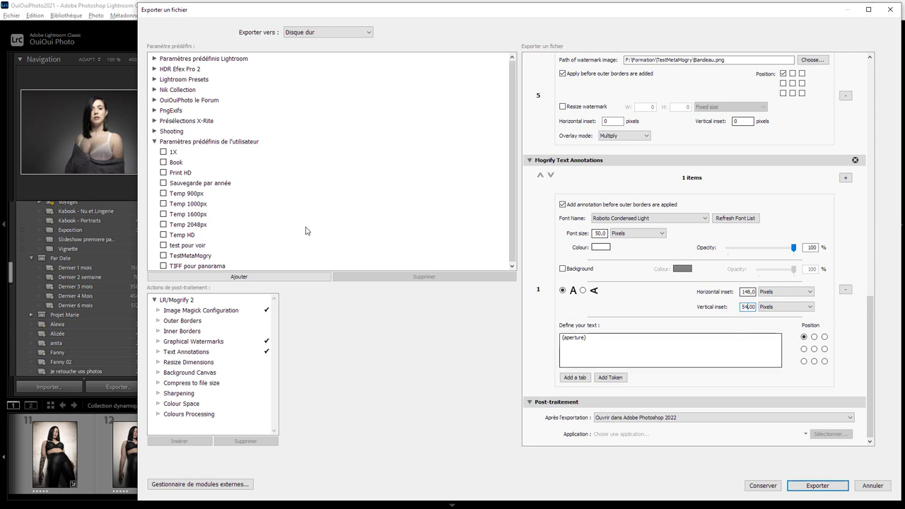
# Update the TestMetaMogry preset and re-export, overwriting Photo.jpg
pyautogui.rightClick(200, 258)
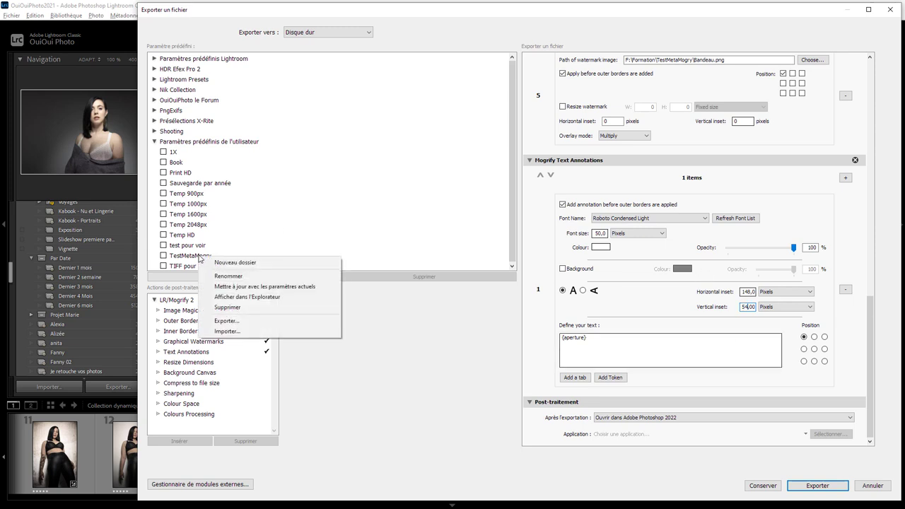
pyautogui.click(252, 287)
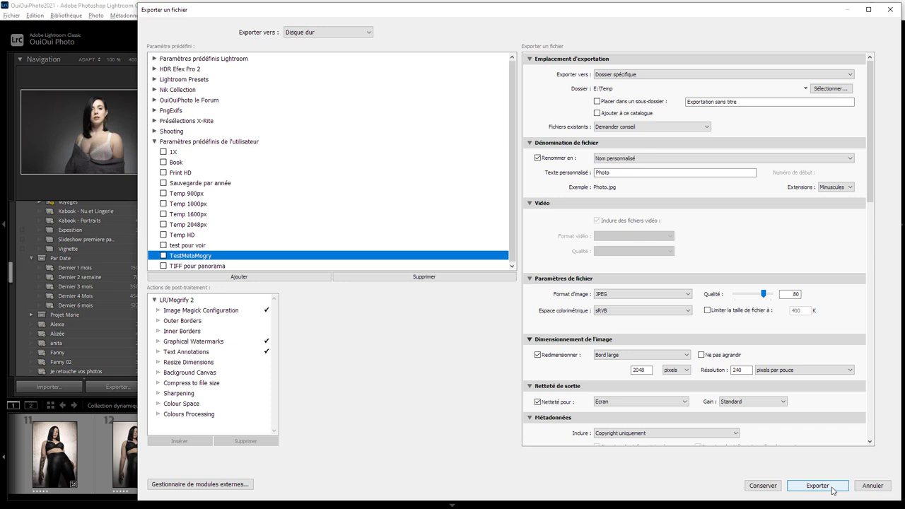
pyautogui.click(832, 489)
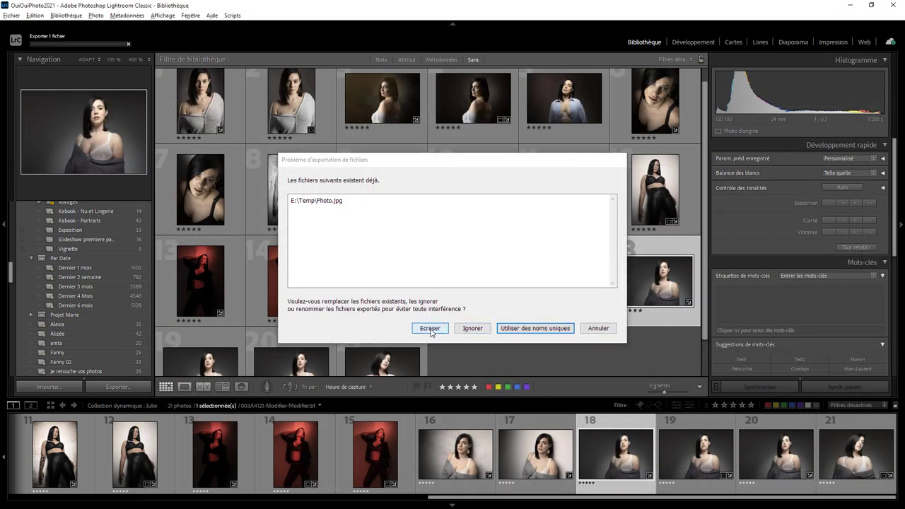
pyautogui.click(431, 329)
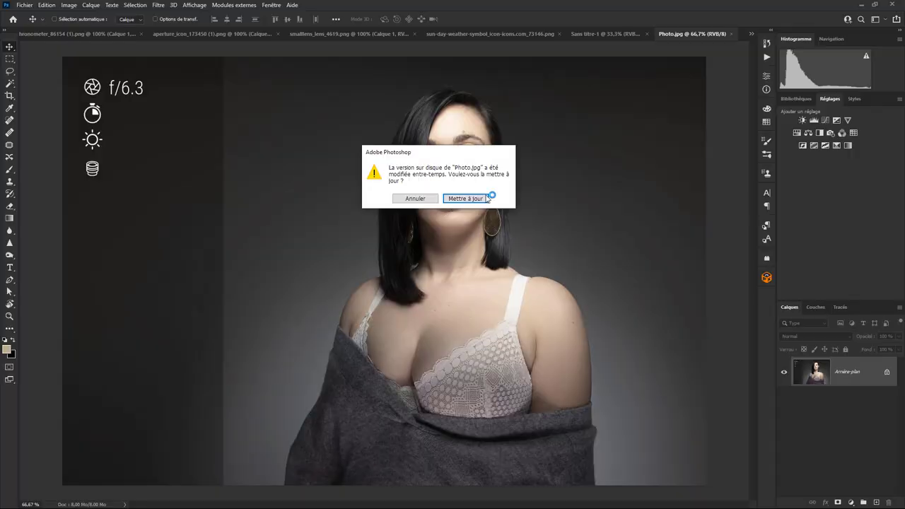
# Reload the latest Photo.jpg in Photoshop, showing the smaller f/6.3 label
pyautogui.click(465, 198)
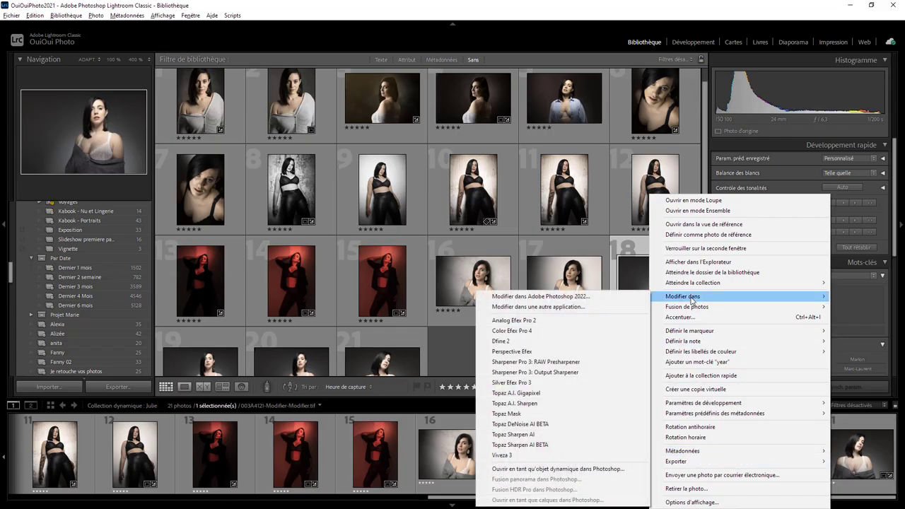
# In the TestMetaMogry export preset, set the text annotation's vertical inset to 68
pyautogui.moveTo(677, 460)
pyautogui.click(536, 44)
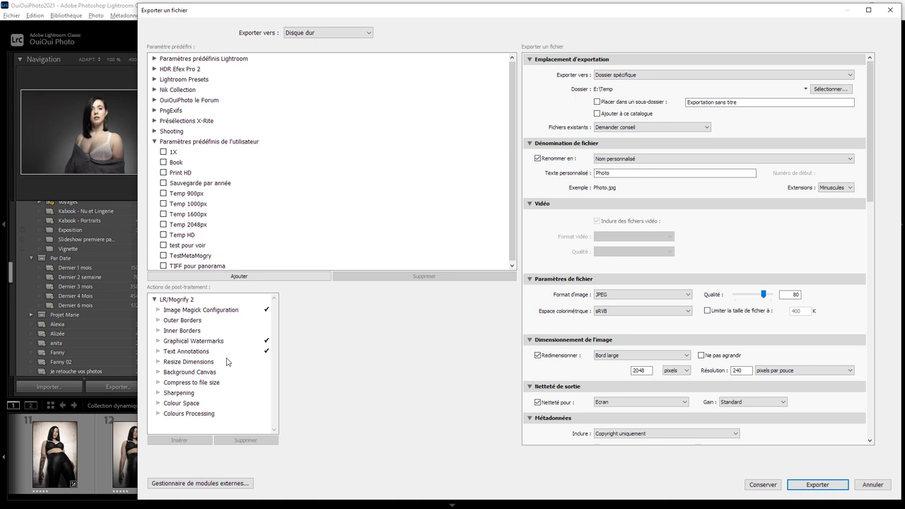
pyautogui.click(202, 256)
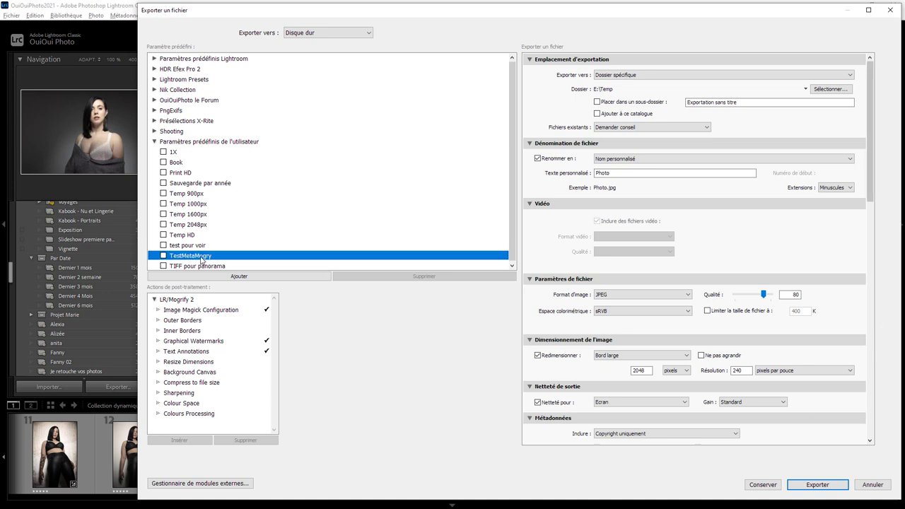
pyautogui.moveTo(870, 198); pyautogui.dragTo(870, 435)
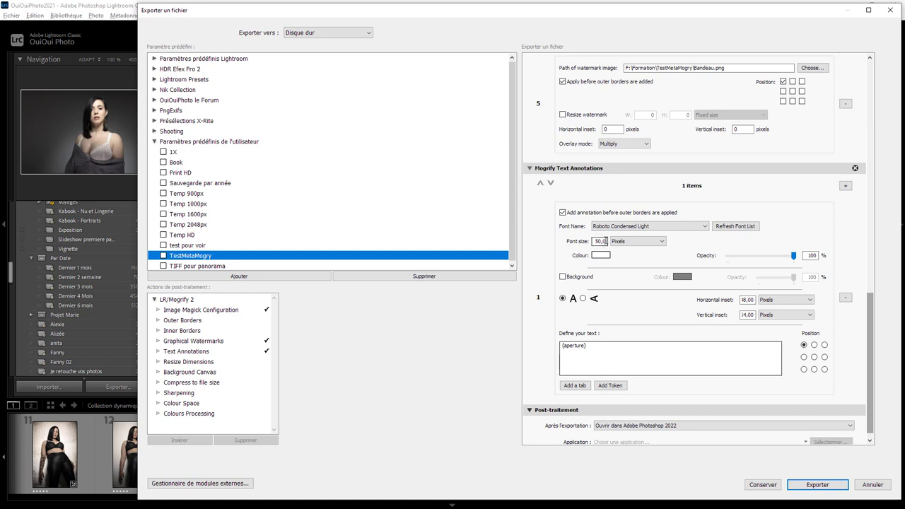
pyautogui.click(742, 314)
pyautogui.write('5')
pyautogui.press('BackSpace')
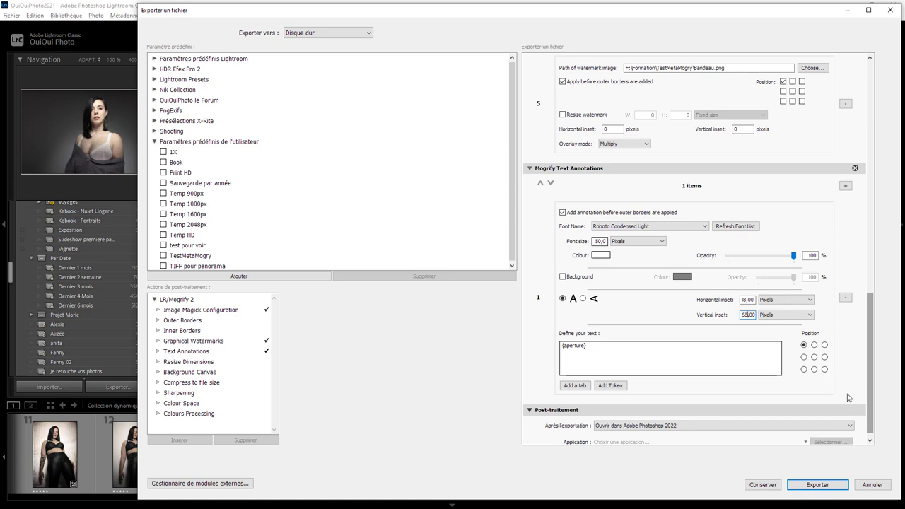
# Update the TestMetaMogry preset with the current settings and export, overwriting Photo.jpg
pyautogui.rightClick(200, 259)
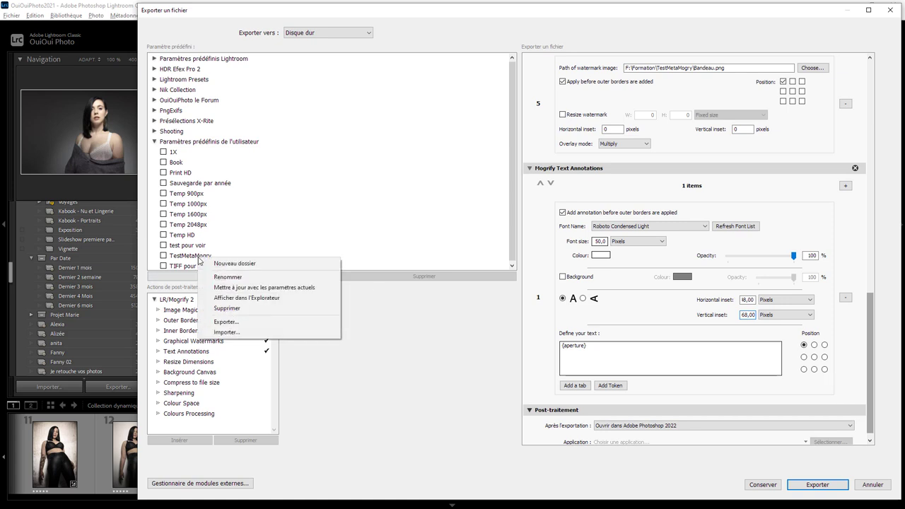
pyautogui.click(247, 288)
pyautogui.click(817, 484)
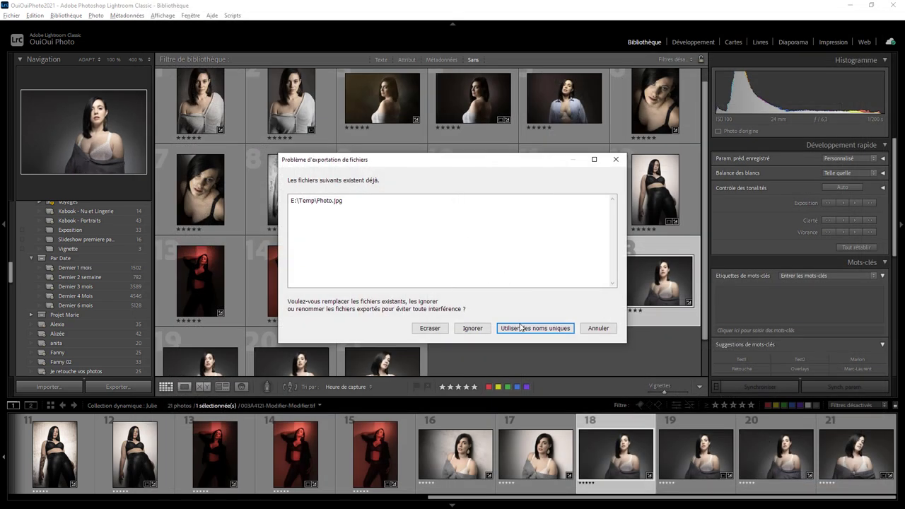
pyautogui.click(430, 329)
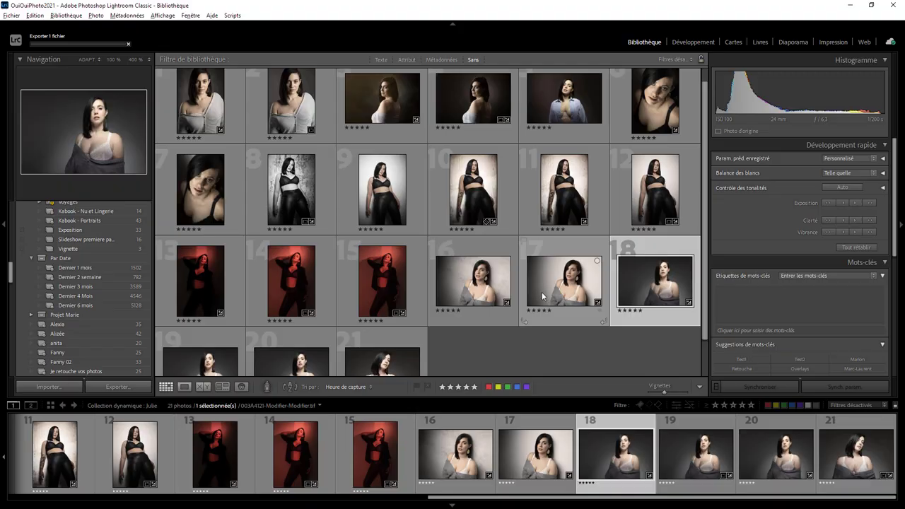
# Reload Photo.jpg in Photoshop, then start editing the shutter-speed annotation text in Lightroom
pyautogui.press('Return')
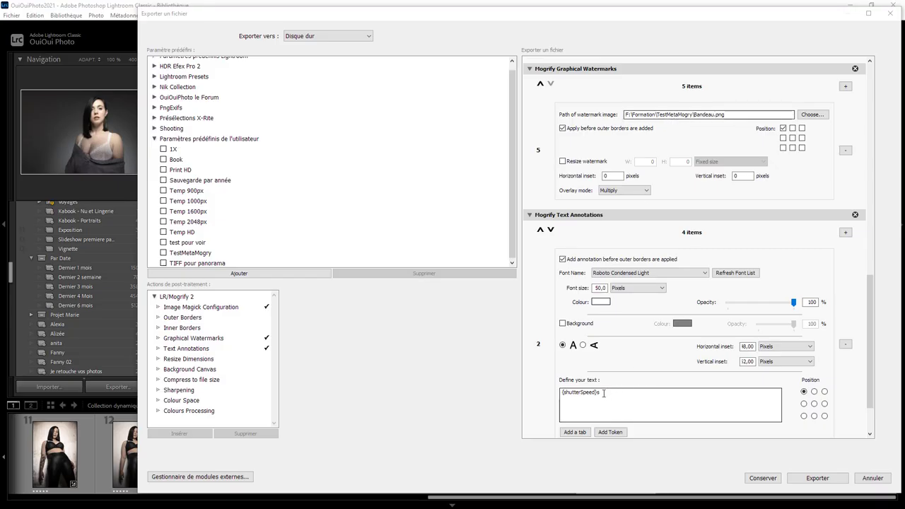
pyautogui.click(603, 393)
pyautogui.write('ec')
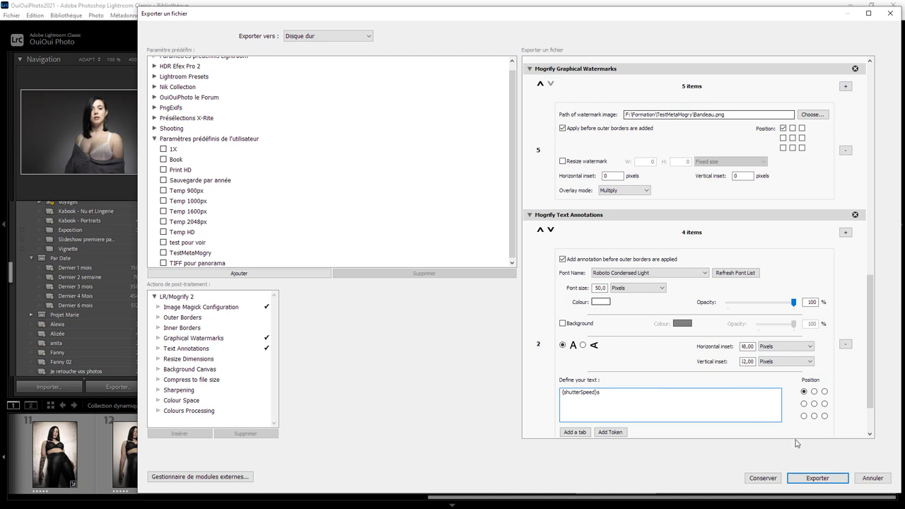
# Cancel the export dialog and export photo 10 with TestMetaMogry, overwriting Photo.jpg
pyautogui.click(869, 477)
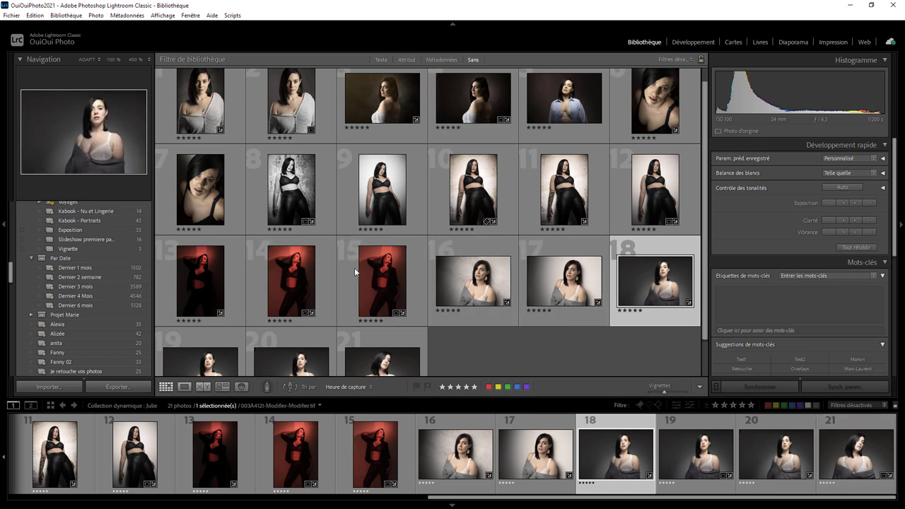
pyautogui.scroll(1, 367, 275)
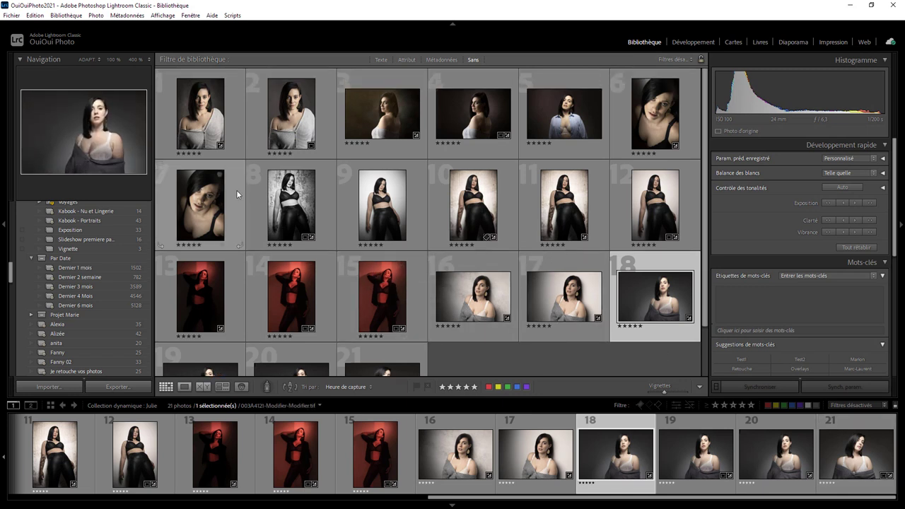
pyautogui.click(475, 201)
pyautogui.rightClick(476, 209)
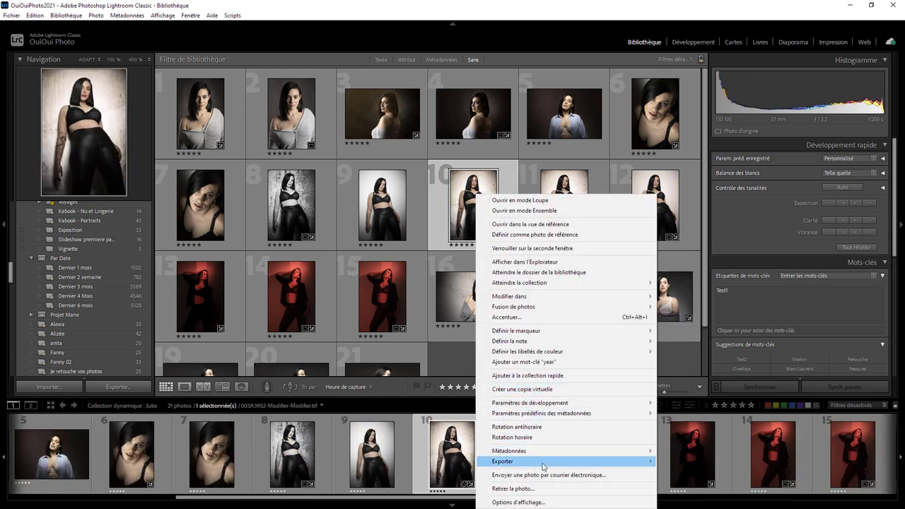
pyautogui.moveTo(502, 461)
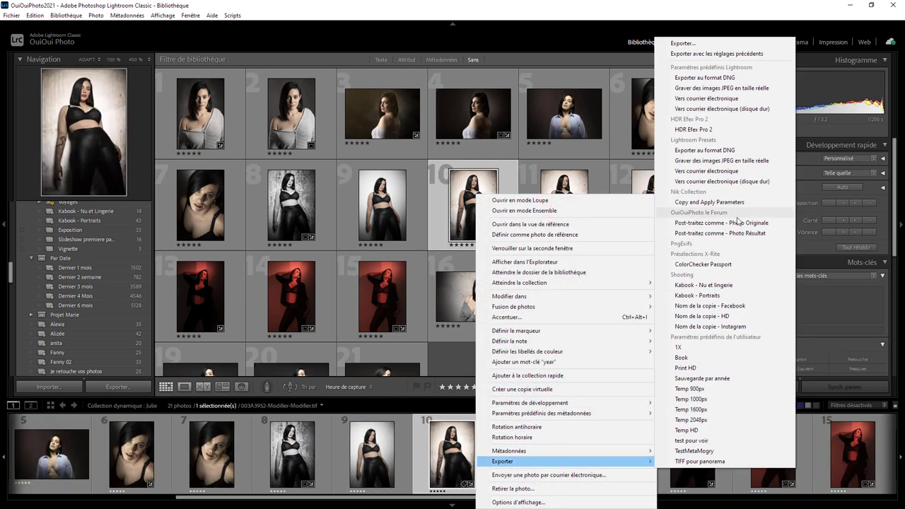
pyautogui.click(707, 455)
pyautogui.click(430, 327)
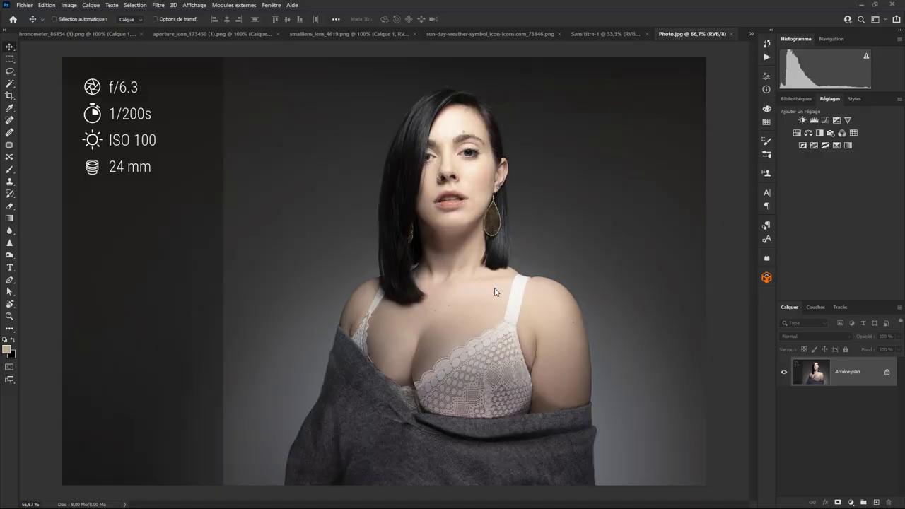
# Reload Photo.jpg and scroll to check the f/3.2, 1/200s, ISO 100, 37 mm overlay
pyautogui.click(466, 199)
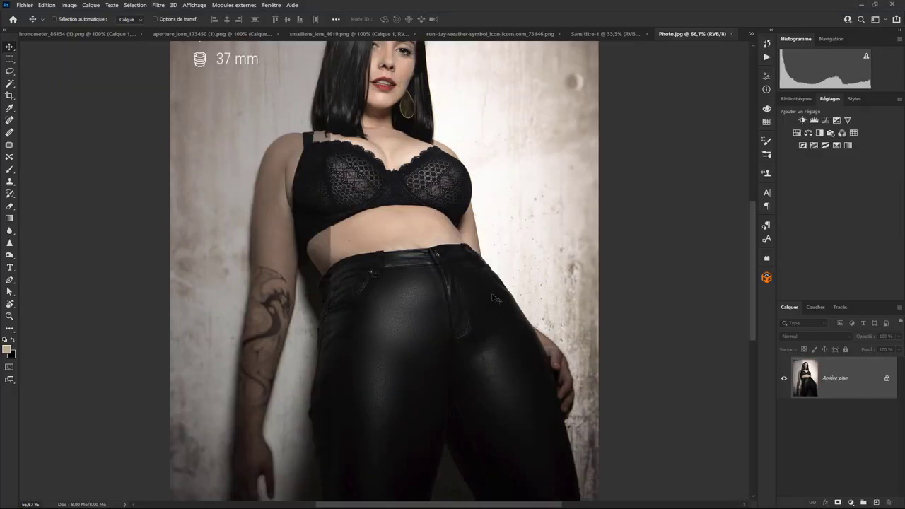
pyautogui.scroll(2, 467, 250)
pyautogui.scroll(2, 468, 251)
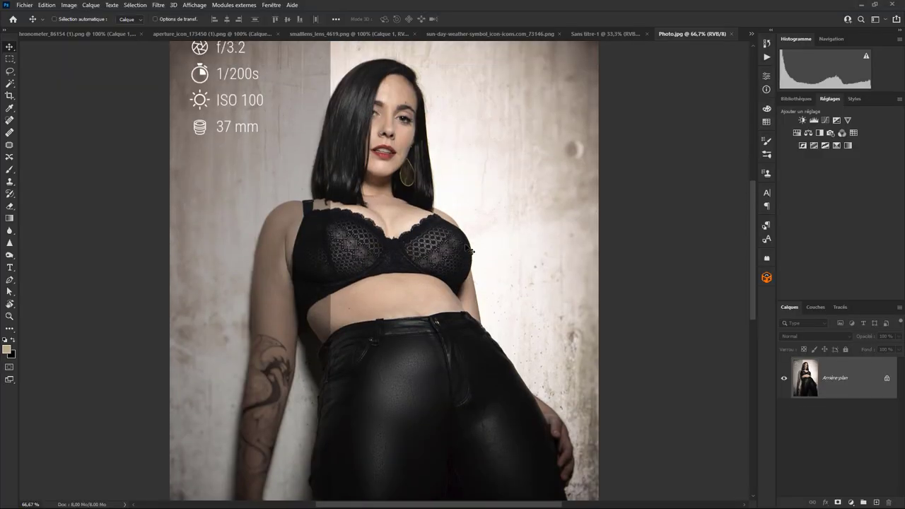
pyautogui.scroll(2, 468, 251)
pyautogui.scroll(1, 468, 251)
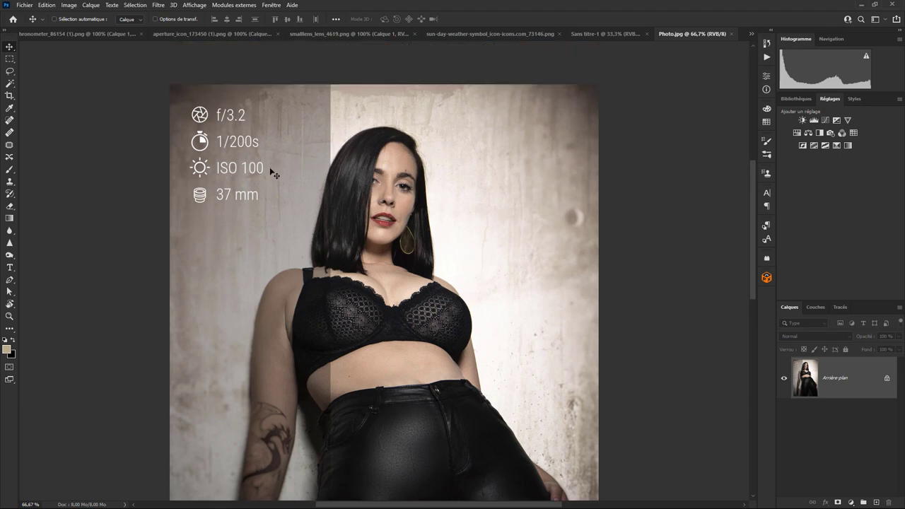
pyautogui.scroll(-2, 272, 175)
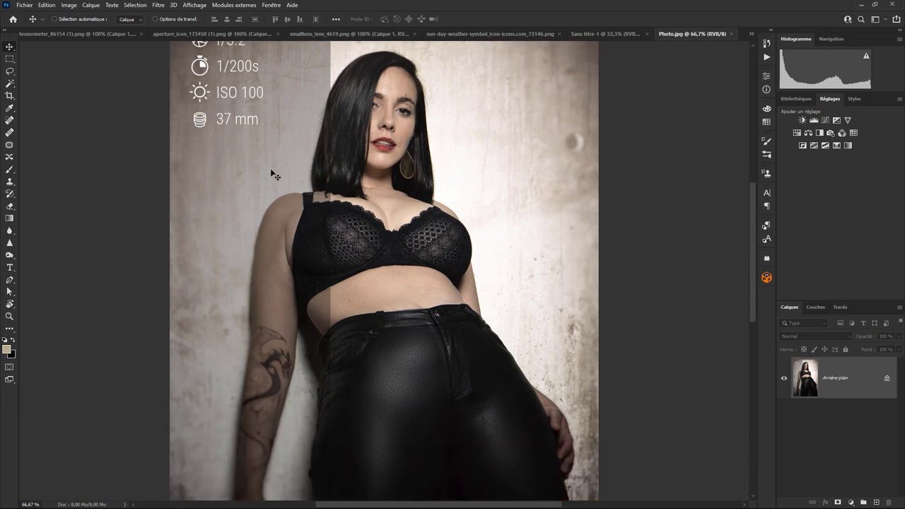
pyautogui.scroll(-8, 272, 175)
pyautogui.scroll(4, 272, 175)
pyautogui.scroll(4, 240, 187)
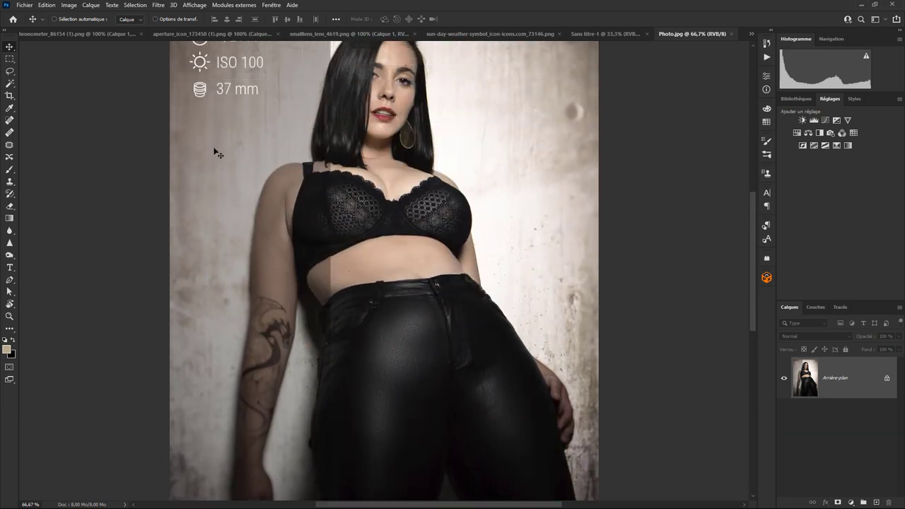
pyautogui.scroll(2, 210, 201)
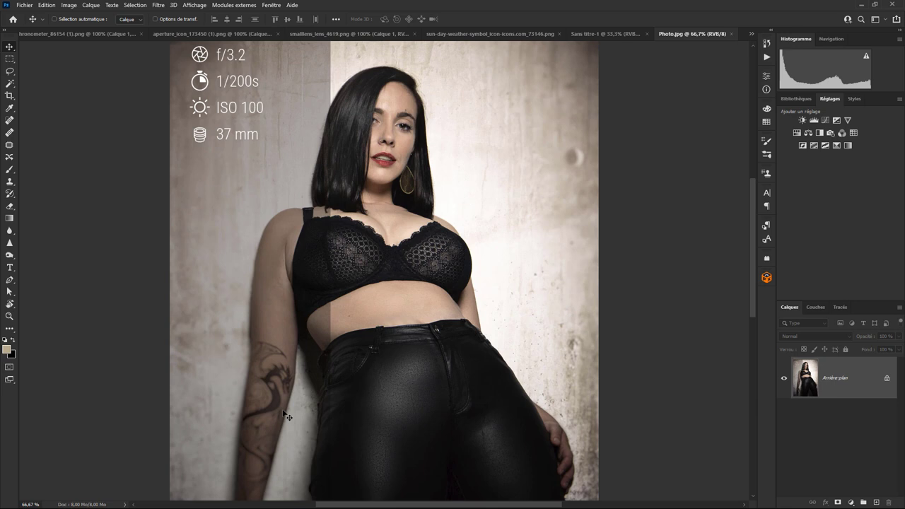
pyautogui.scroll(-1, 254, 346)
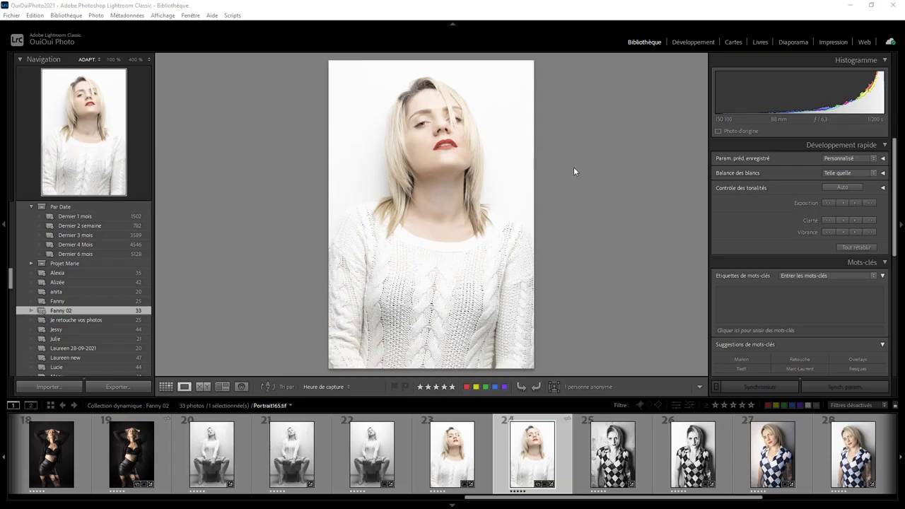
# Export photo 24 with the TestMetaMogry preset, overwriting E:\Temp\Photo.jpg
pyautogui.rightClick(371, 154)
pyautogui.moveTo(397, 405)
pyautogui.click(606, 492)
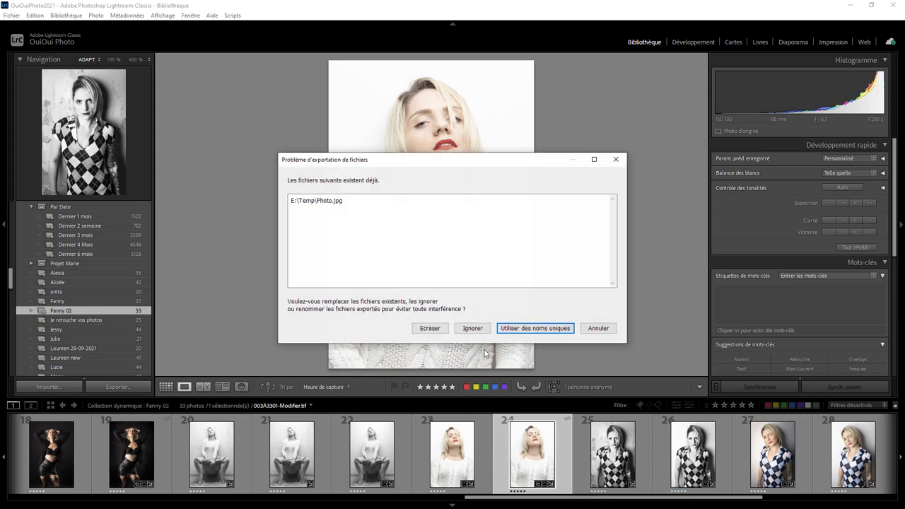
pyautogui.click(429, 328)
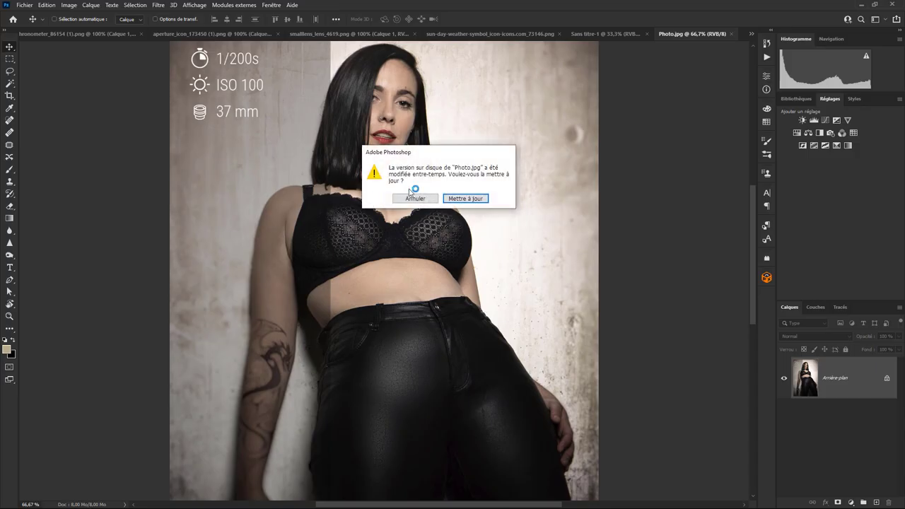
# Reload Photo.jpg and scroll to review the f/6.3, 1/200s, ISO 100, 88 mm overlay
pyautogui.click(465, 198)
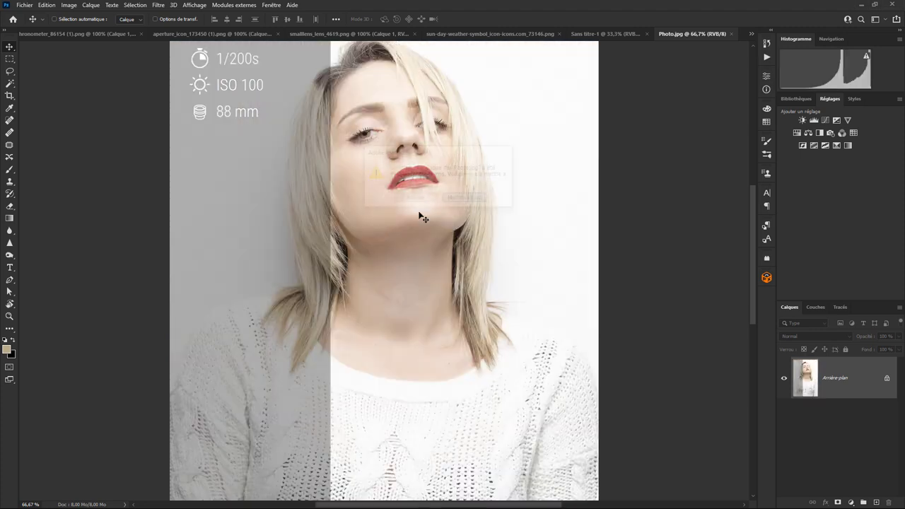
pyautogui.scroll(2, 337, 224)
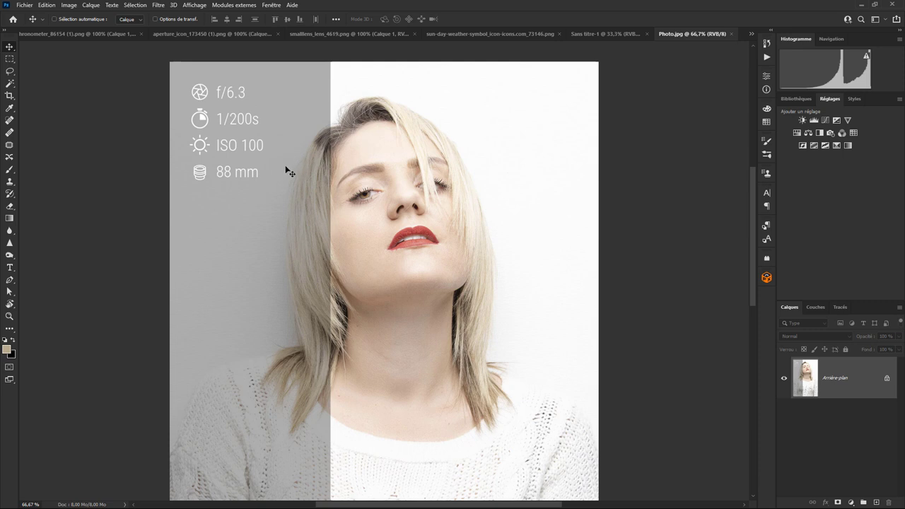
pyautogui.scroll(-1, 286, 169)
pyautogui.scroll(-3, 285, 167)
pyautogui.scroll(-2, 286, 167)
pyautogui.scroll(2, 283, 168)
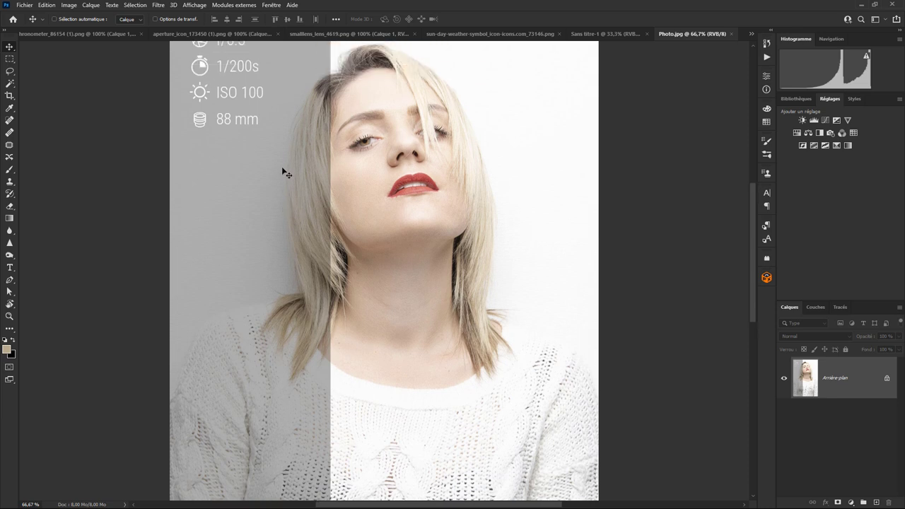
pyautogui.scroll(3, 280, 168)
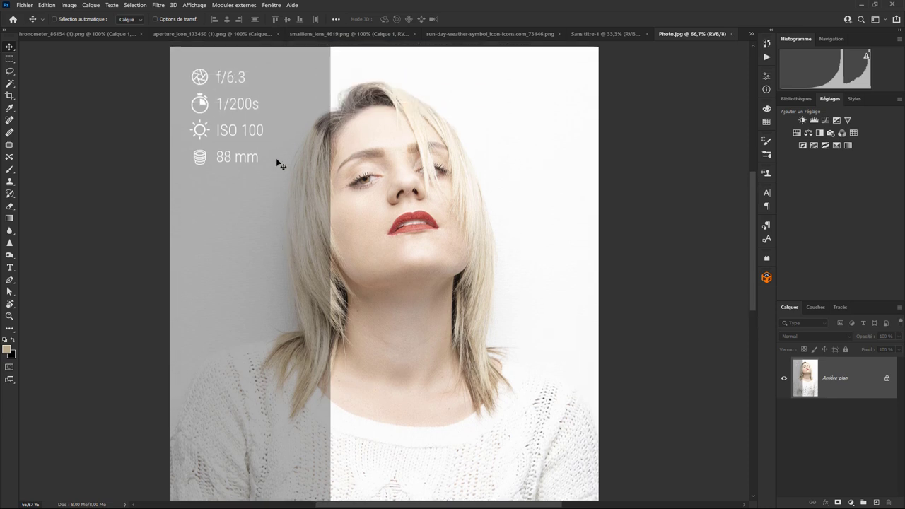